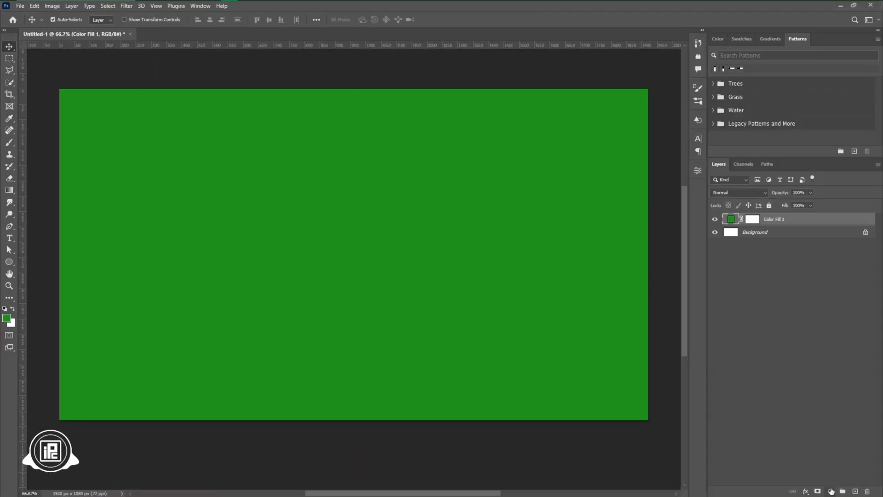
Step: Add a reversed, enlarged radial black-to-white Gradient Fill centred near the top, blended Soft Light
{"action": "left_click", "coordinate": [830, 491]}
{"action": "left_click", "coordinate": [824, 337]}
{"action": "left_click", "coordinate": [553, 135]}
{"action": "left_click", "coordinate": [520, 169]}
{"action": "left_click", "coordinate": [518, 150]}
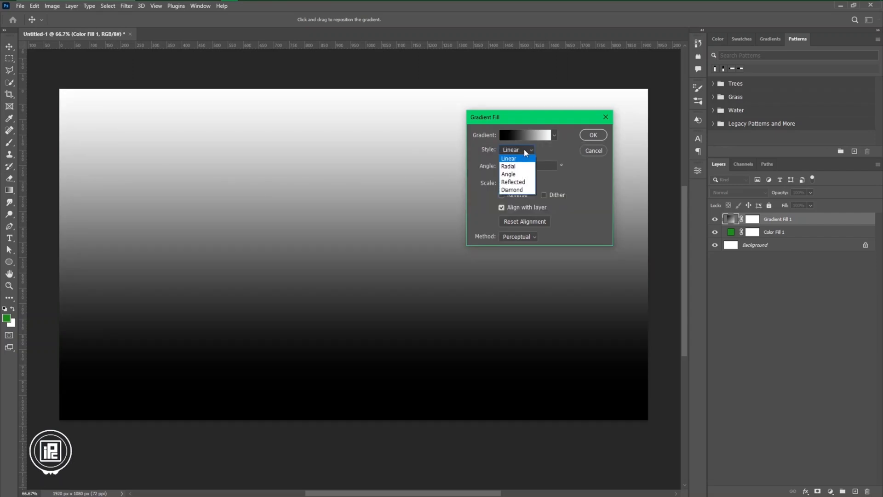
{"action": "left_click", "coordinate": [514, 166]}
{"action": "left_click", "coordinate": [502, 196]}
{"action": "left_click_drag", "start_coordinate": [514, 196], "coordinate": [525, 196]}
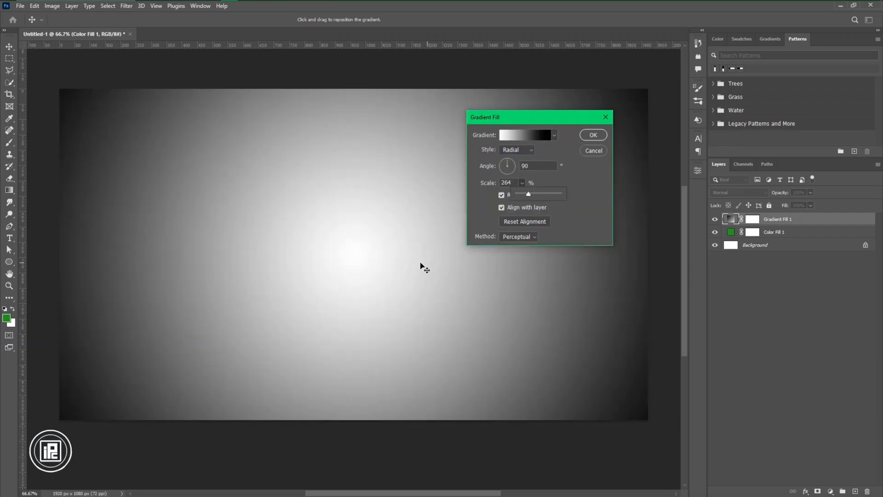
{"action": "left_click_drag", "start_coordinate": [422, 263], "coordinate": [413, 188]}
{"action": "left_click", "coordinate": [593, 134]}
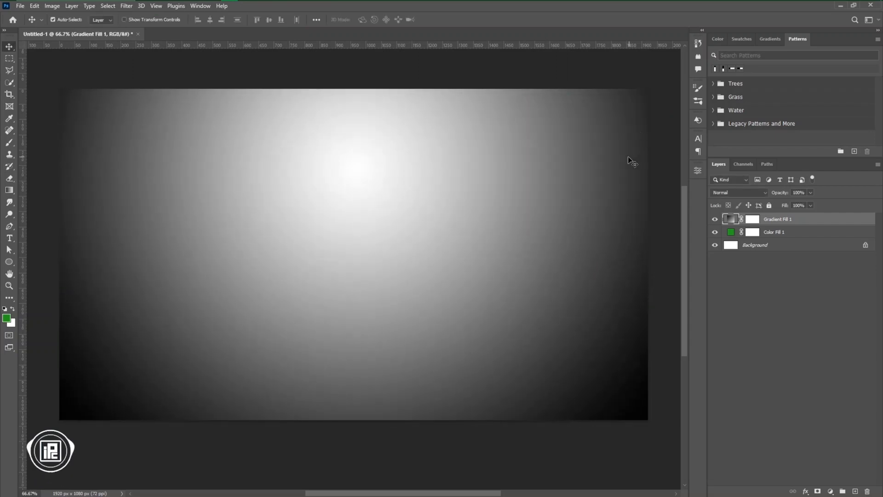
{"action": "left_click", "coordinate": [739, 192]}
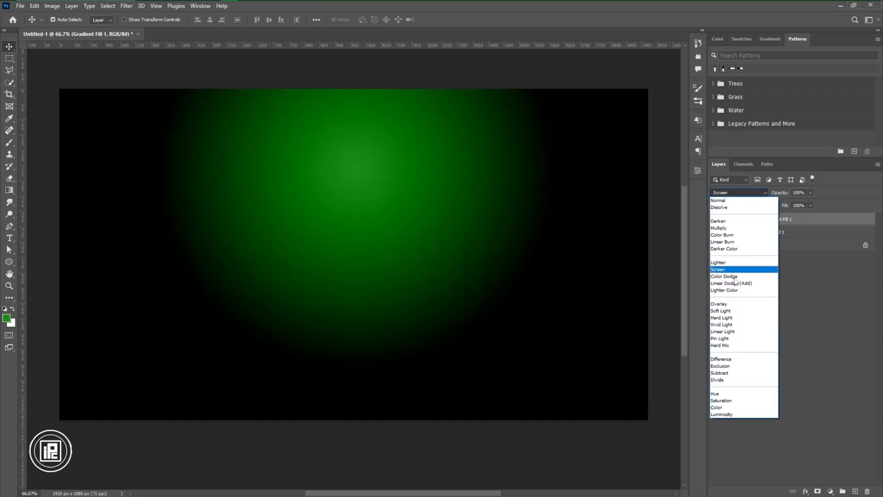
{"action": "left_click", "coordinate": [742, 306]}
Step: Paint a soft white dab on a new layer, move it to the top edge and stretch it taller
{"action": "left_click", "coordinate": [856, 492]}
{"action": "key", "text": "b"}
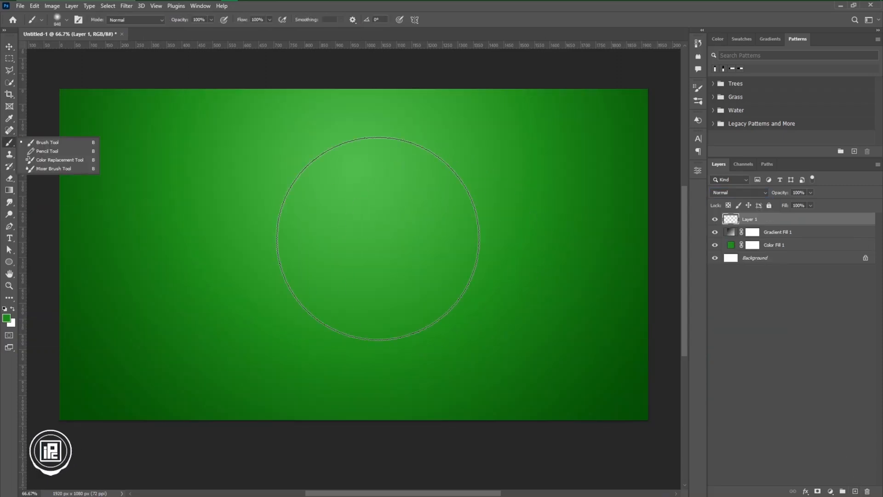
{"action": "left_click", "coordinate": [376, 227]}
{"action": "key", "text": "v"}
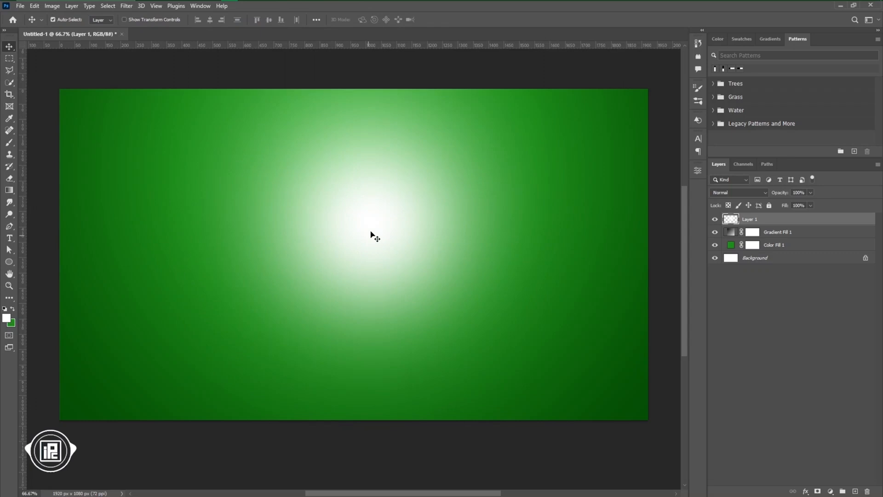
{"action": "left_click_drag", "start_coordinate": [372, 237], "coordinate": [367, 118]}
{"action": "key", "text": "ctrl+t"}
{"action": "left_click_drag", "start_coordinate": [367, 309], "coordinate": [386, 417]}
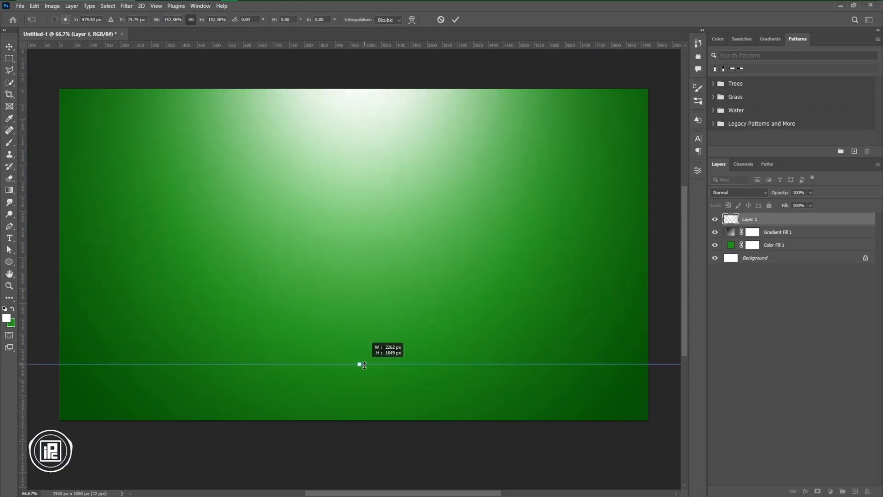
{"action": "key", "text": "Return"}
Step: Blend the white glow layer with Soft Light
{"action": "left_click", "coordinate": [739, 192]}
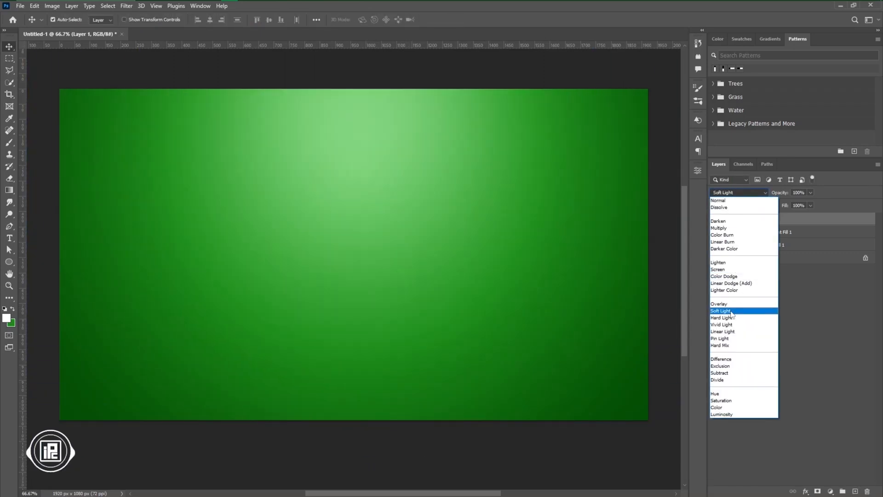
{"action": "left_click", "coordinate": [732, 311]}
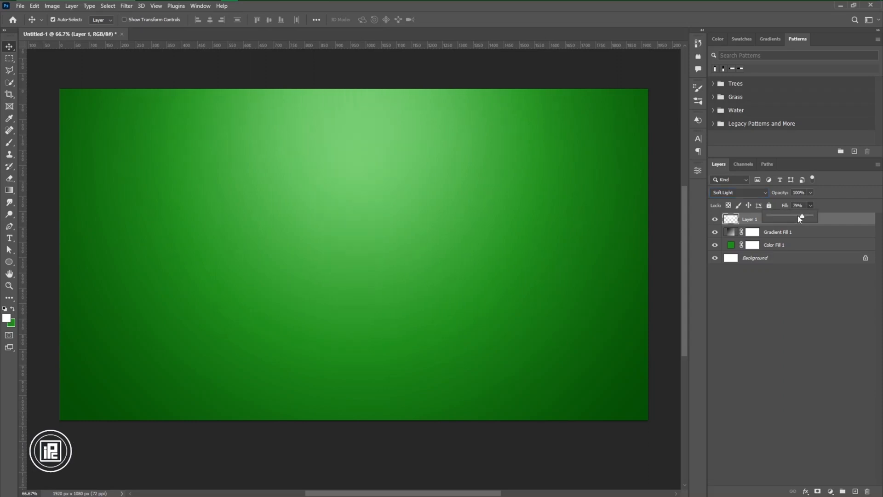
{"action": "left_click", "coordinate": [830, 491]}
Step: Add a Pattern Fill layer using the Legacy horizontal lines pattern with adjusted scale
{"action": "left_click", "coordinate": [826, 345]}
{"action": "left_click", "coordinate": [380, 152]}
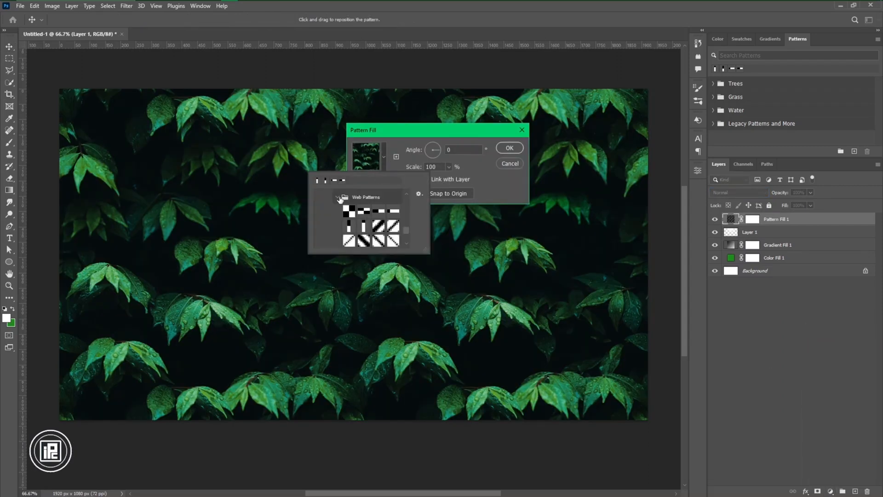
{"action": "left_click", "coordinate": [328, 214]}
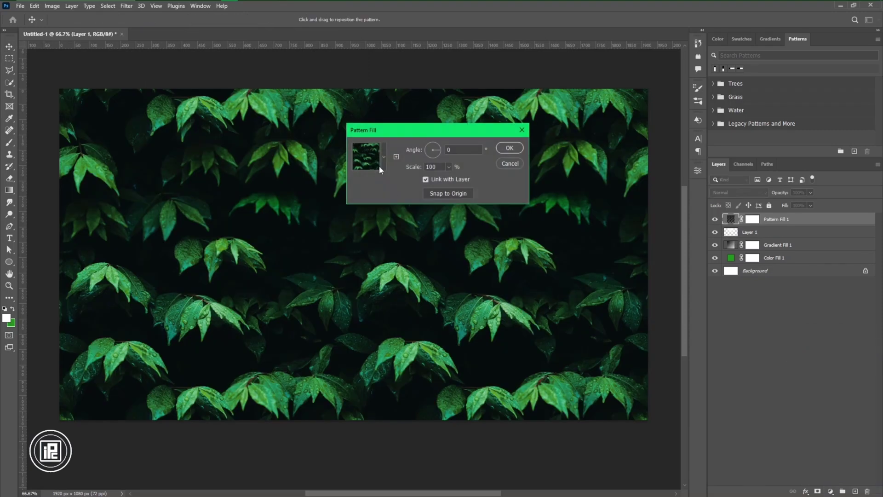
{"action": "left_click", "coordinate": [380, 162]}
{"action": "scroll", "coordinate": [359, 221], "scroll_direction": "down", "scroll_amount": 5}
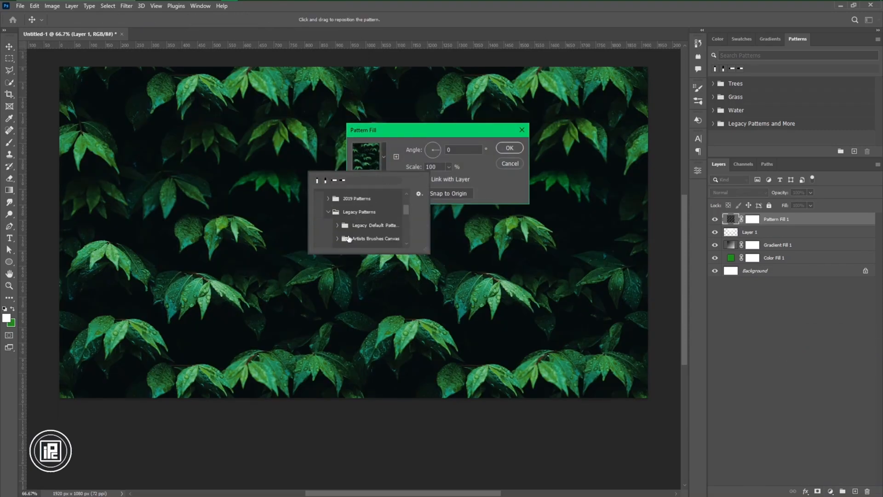
{"action": "scroll", "coordinate": [360, 221], "scroll_direction": "down", "scroll_amount": 5}
{"action": "left_click", "coordinate": [363, 204]}
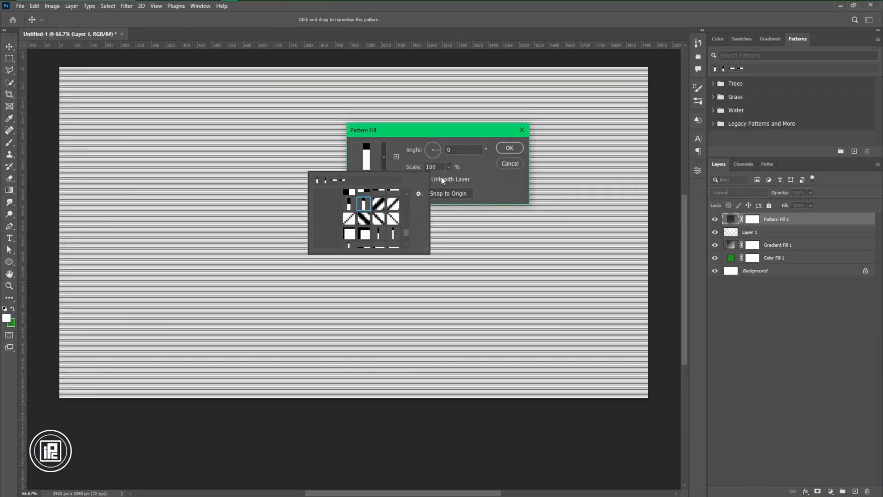
{"action": "left_click", "coordinate": [442, 181]}
{"action": "double_click", "coordinate": [433, 167]}
{"action": "type", "text": "200"}
{"action": "left_click", "coordinate": [510, 148]}
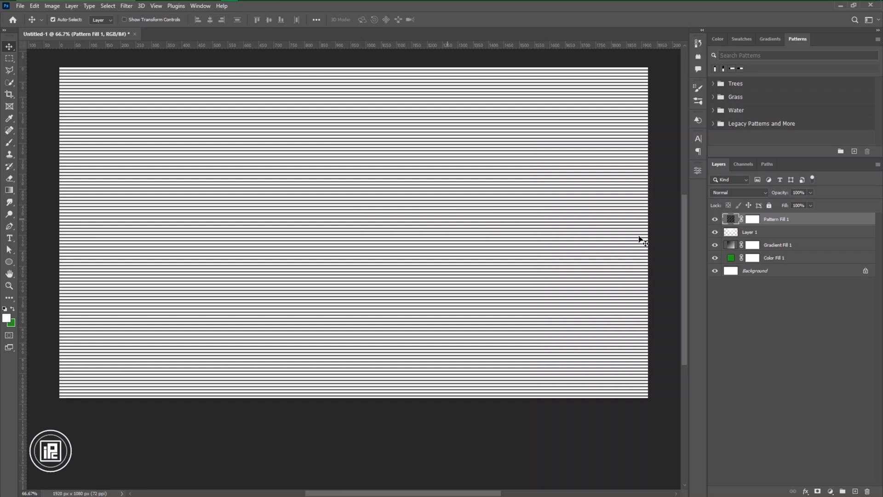
Step: Blend the lines pattern with Multiply and lower its Fill so the lines are faint
{"action": "left_click", "coordinate": [738, 192]}
{"action": "left_click", "coordinate": [732, 228]}
{"action": "left_click_drag", "start_coordinate": [808, 205], "coordinate": [773, 219]}
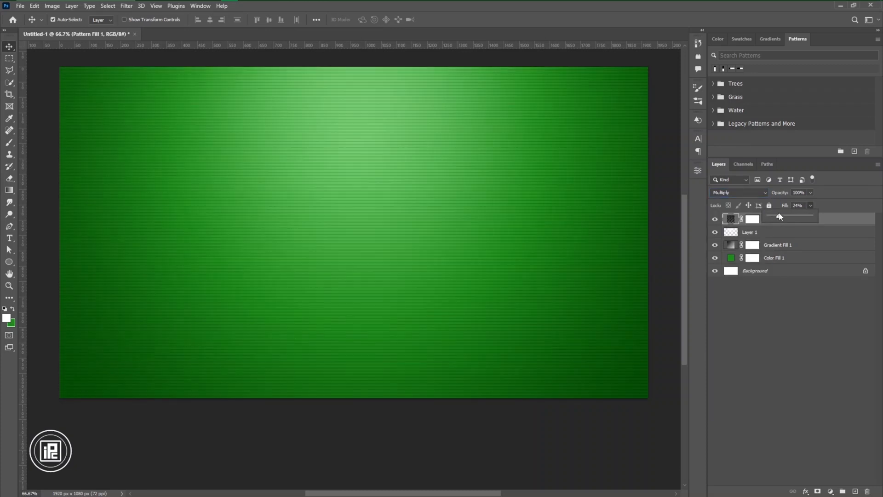
Step: Add a dark green Solid Color fill layer blended with Soft Light
{"action": "left_click", "coordinate": [818, 492]}
{"action": "left_click", "coordinate": [818, 328]}
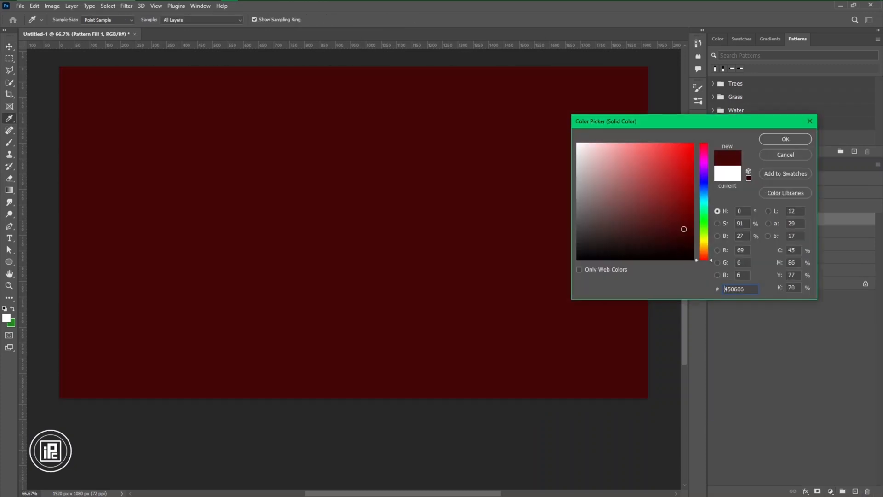
{"action": "triple_click", "coordinate": [735, 288]}
{"action": "type", "text": "013f04"}
{"action": "key", "text": "Return"}
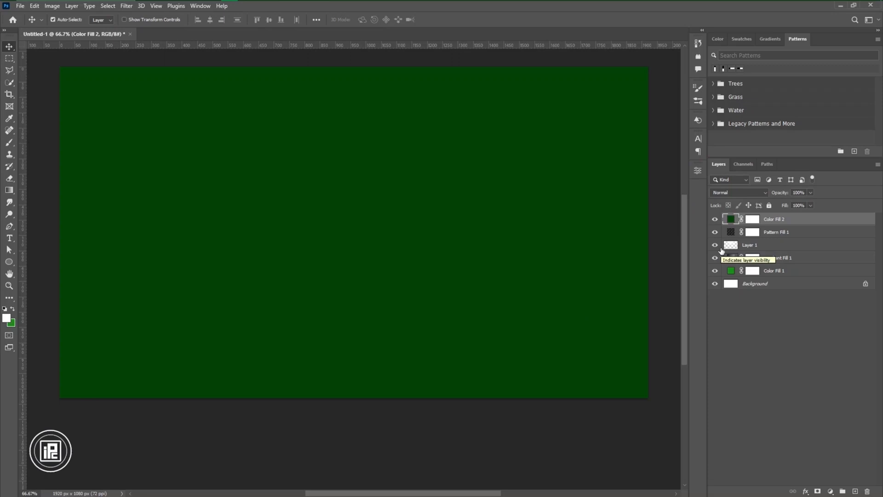
{"action": "left_click", "coordinate": [738, 192]}
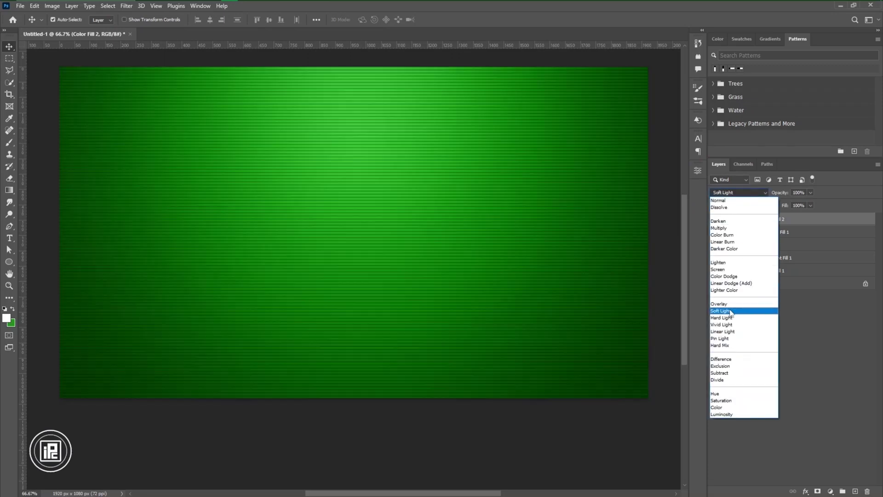
{"action": "left_click", "coordinate": [732, 304]}
Step: Invert the dark green layer's mask and brush it back in along the canvas edges and corners
{"action": "left_click", "coordinate": [753, 219]}
{"action": "key", "text": "ctrl+i"}
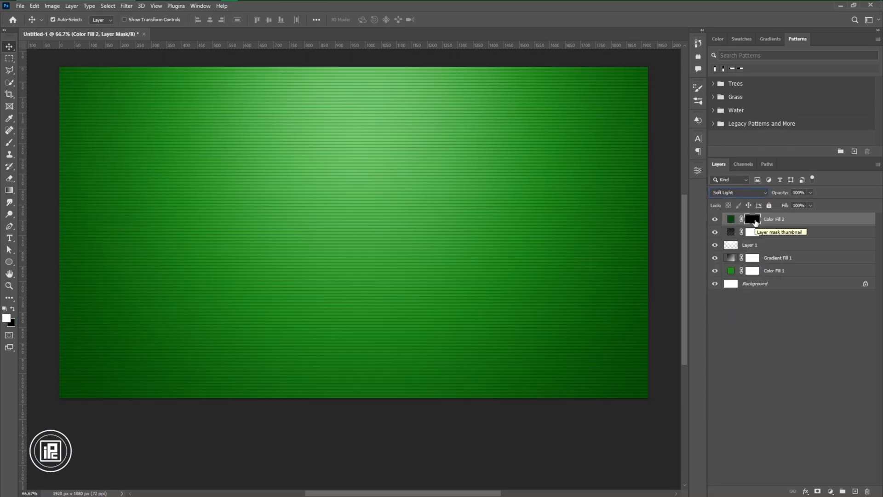
{"action": "key", "text": "b"}
{"action": "scroll", "coordinate": [622, 173], "scroll_direction": "down", "scroll_amount": 2}
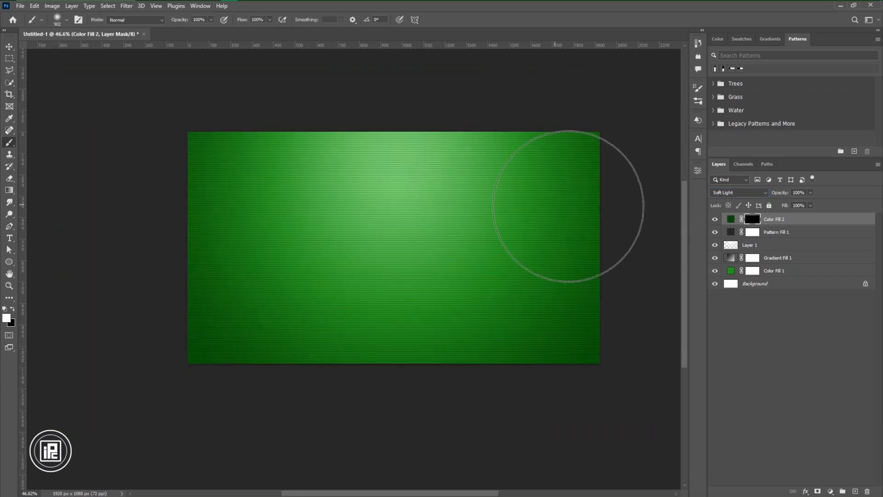
{"action": "left_click", "coordinate": [633, 395]}
{"action": "left_click", "coordinate": [132, 138]}
{"action": "left_click", "coordinate": [428, 62]}
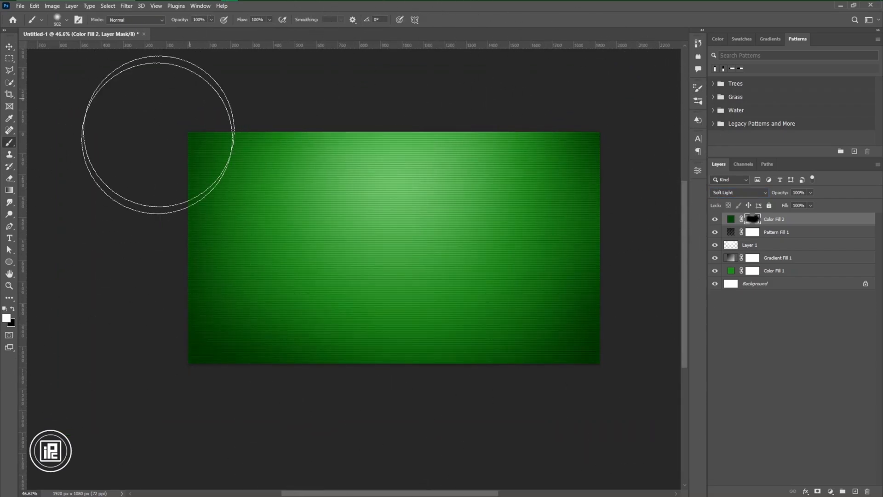
{"action": "left_click", "coordinate": [454, 422]}
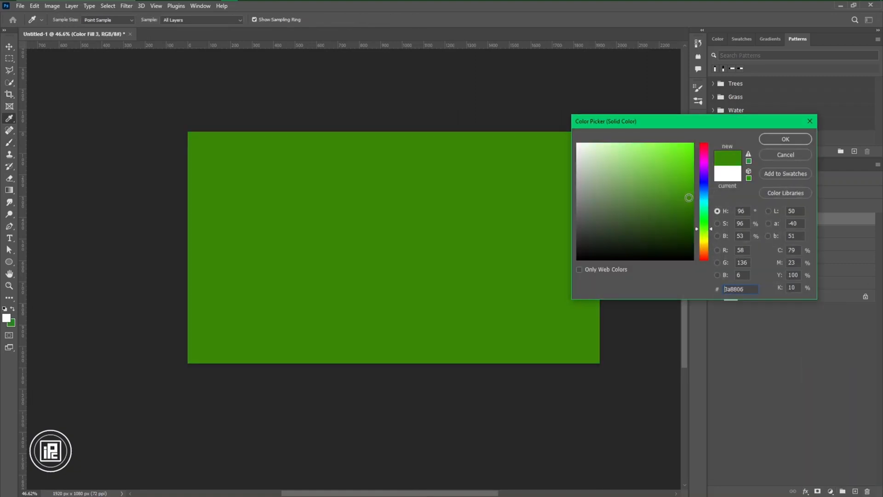
Step: Confirm the bright green Color Fill 3, blend it Soft Light and fine-tune its colour
{"action": "left_click", "coordinate": [785, 138]}
{"action": "left_click", "coordinate": [732, 192]}
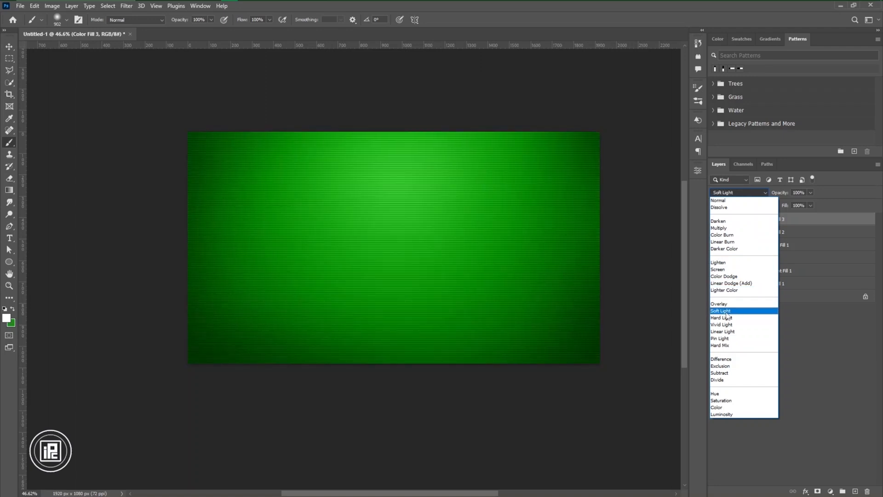
{"action": "left_click", "coordinate": [720, 304]}
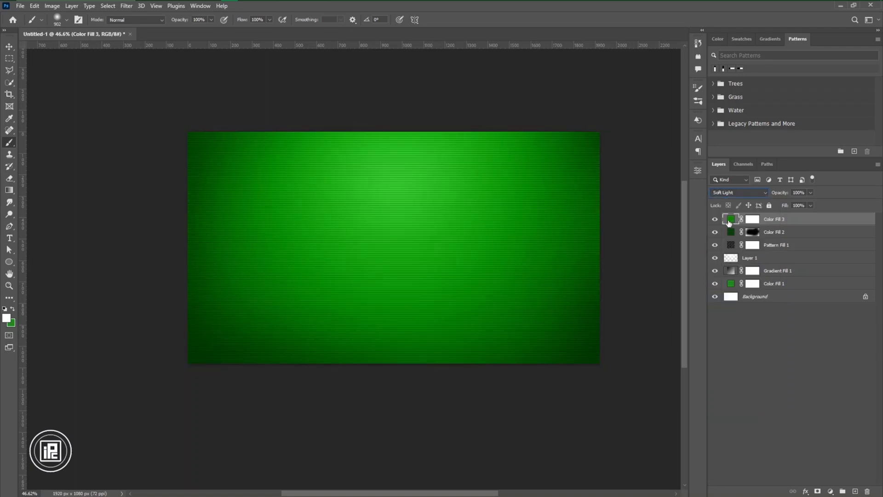
{"action": "double_click", "coordinate": [731, 225]}
{"action": "left_click", "coordinate": [785, 139]}
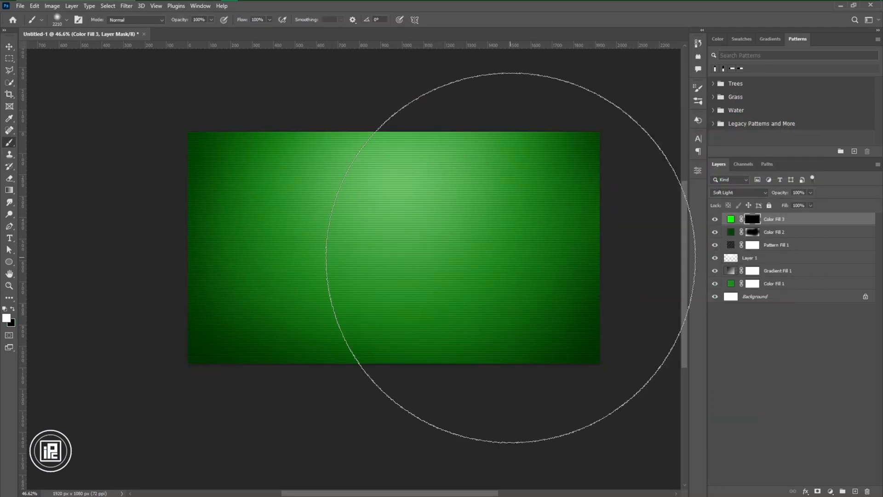
{"action": "scroll", "coordinate": [511, 257], "scroll_direction": "down", "scroll_amount": 2}
Step: Brush the centre of its mask at low opacity to brighten the middle
{"action": "key", "text": "1"}
{"action": "key", "text": "2"}
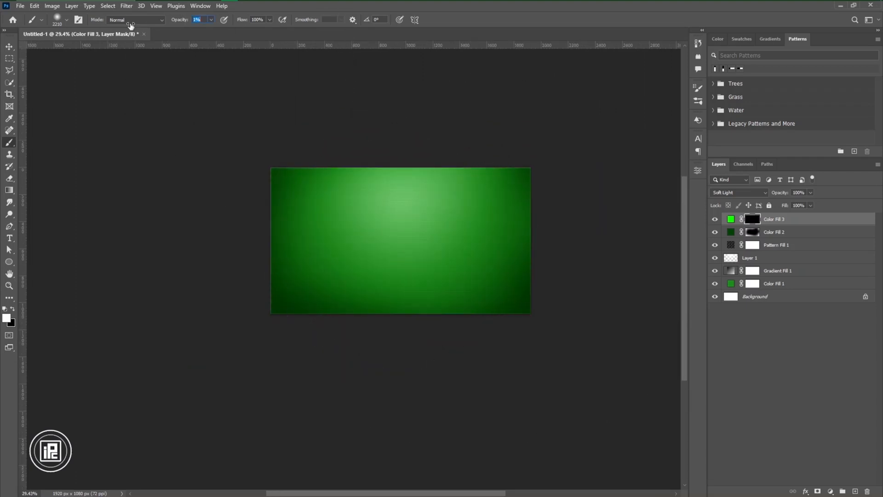
{"action": "left_click", "coordinate": [310, 290]}
{"action": "left_click", "coordinate": [414, 207]}
{"action": "key", "text": "v"}
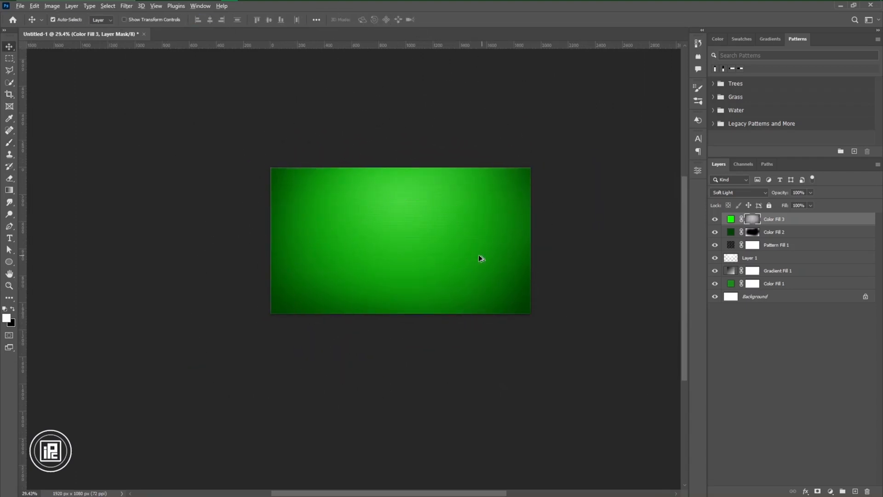
{"action": "scroll", "coordinate": [478, 255], "scroll_direction": "up", "scroll_amount": 2}
Step: Create a new empty layer and ready the brush
{"action": "left_click", "coordinate": [830, 491]}
{"action": "key", "text": "Escape"}
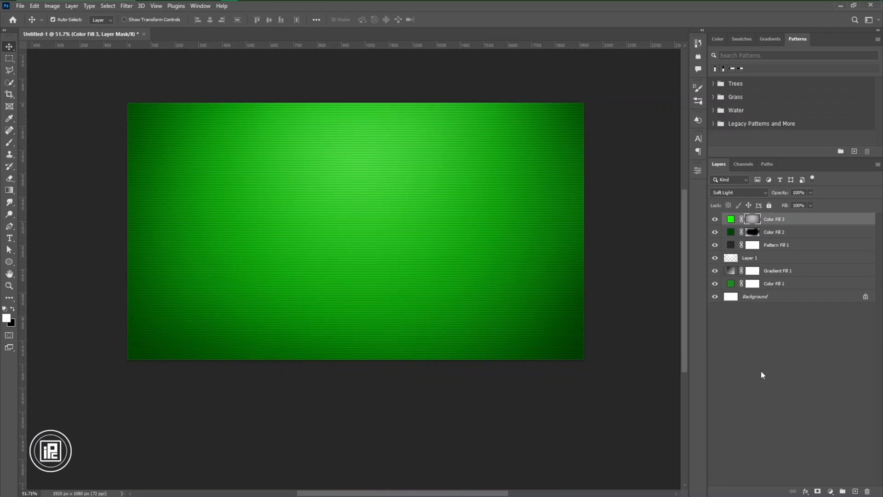
{"action": "left_click", "coordinate": [830, 491]}
{"action": "key", "text": "Escape"}
{"action": "key", "text": "ctrl+shift+n"}
{"action": "key", "text": "b"}
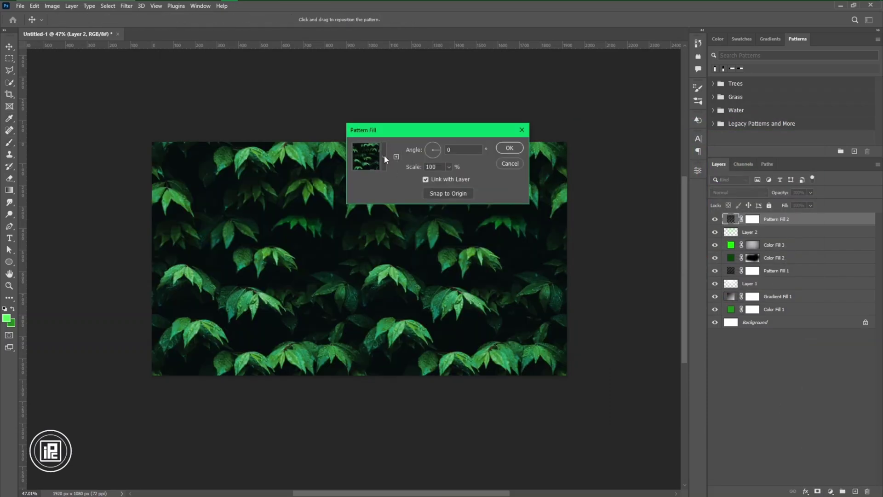
Step: Set the Pattern Fill to the leaves pattern at 67% scale
{"action": "left_click", "coordinate": [385, 155]}
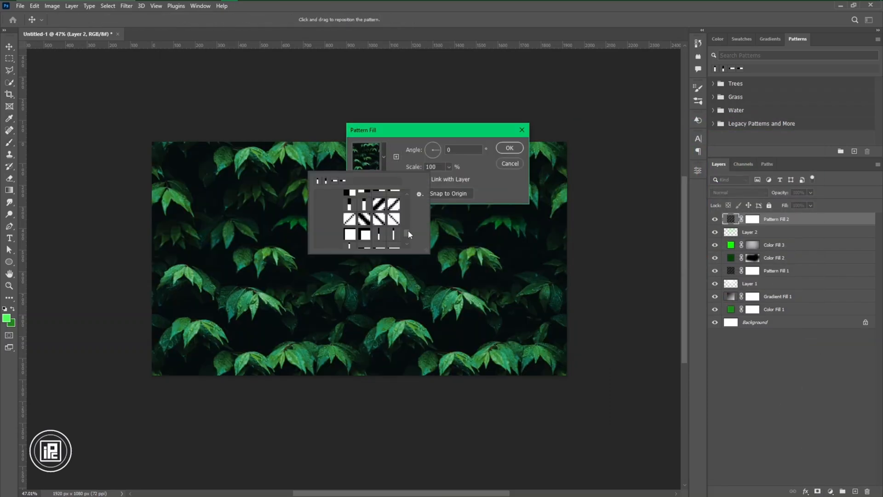
{"action": "left_click", "coordinate": [376, 210]}
{"action": "left_click", "coordinate": [331, 210]}
{"action": "left_click", "coordinate": [448, 168]}
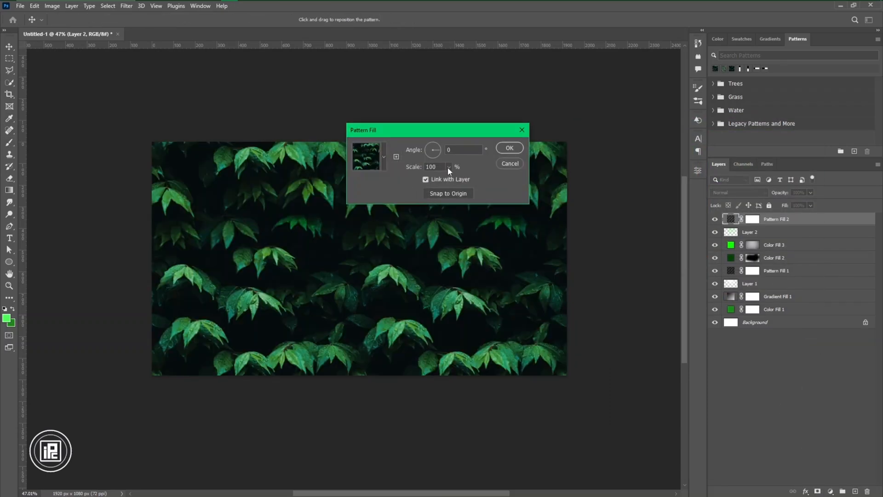
{"action": "left_click_drag", "start_coordinate": [455, 178], "coordinate": [447, 178]}
{"action": "left_click", "coordinate": [510, 149]}
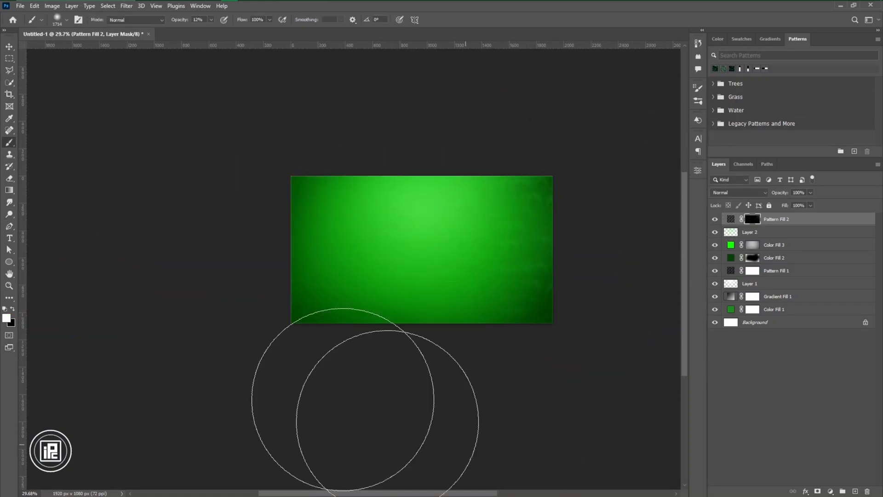
{"action": "key", "text": "ctrl+plus"}
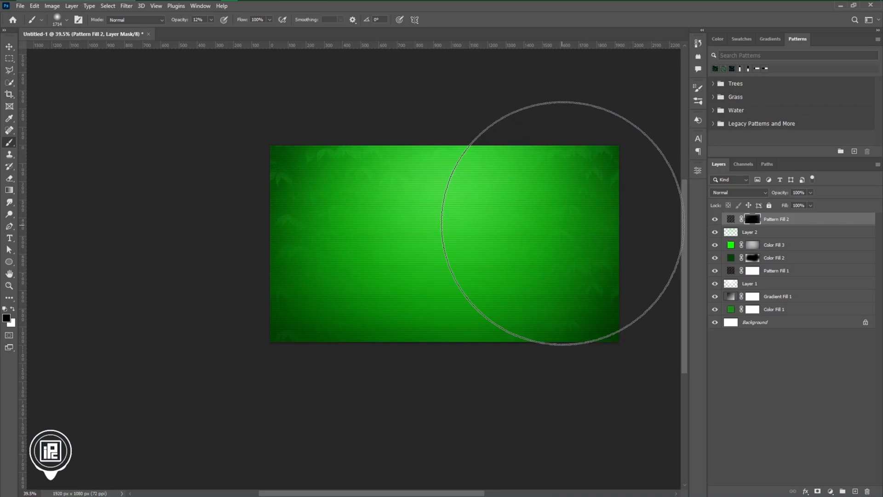
Step: Commit the FRESH text and enlarge it across the canvas with Free Transform
{"action": "key", "text": "v"}
{"action": "key", "text": "ctrl+plus"}
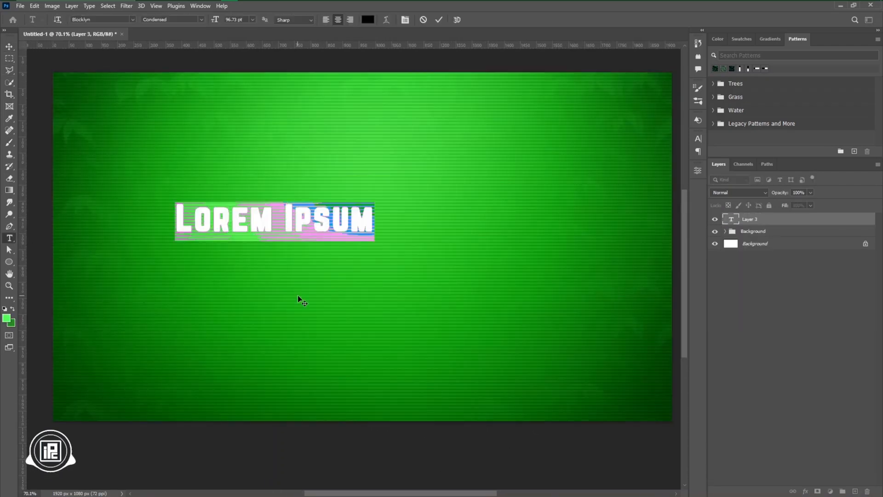
{"action": "type", "text": "FRESH"}
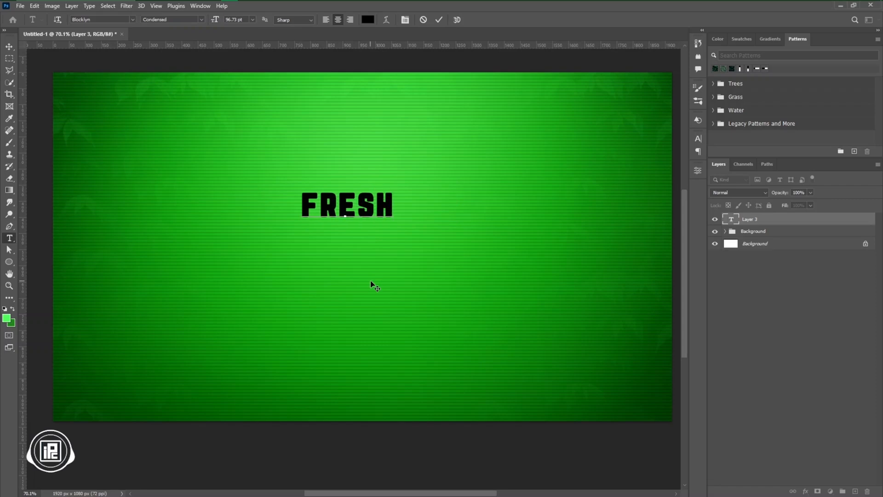
{"action": "left_click", "coordinate": [443, 18]}
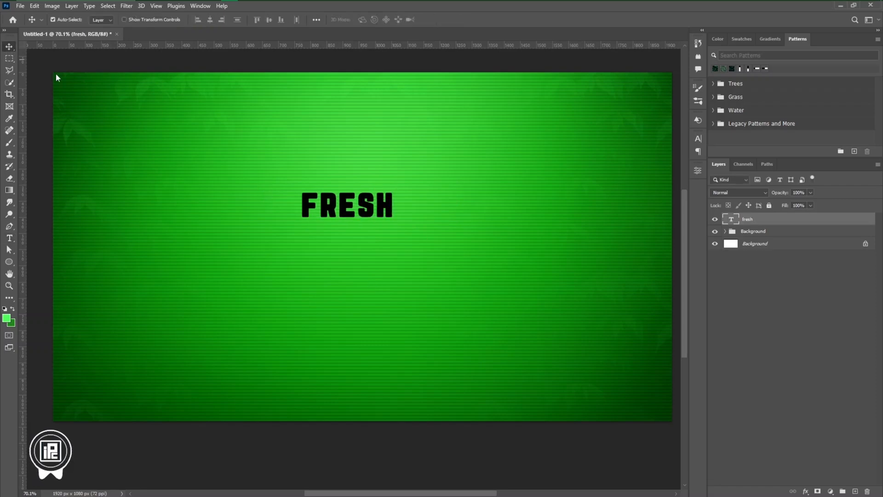
{"action": "key", "text": "ctrl+t"}
{"action": "left_click_drag", "start_coordinate": [395, 229], "coordinate": [557, 281]}
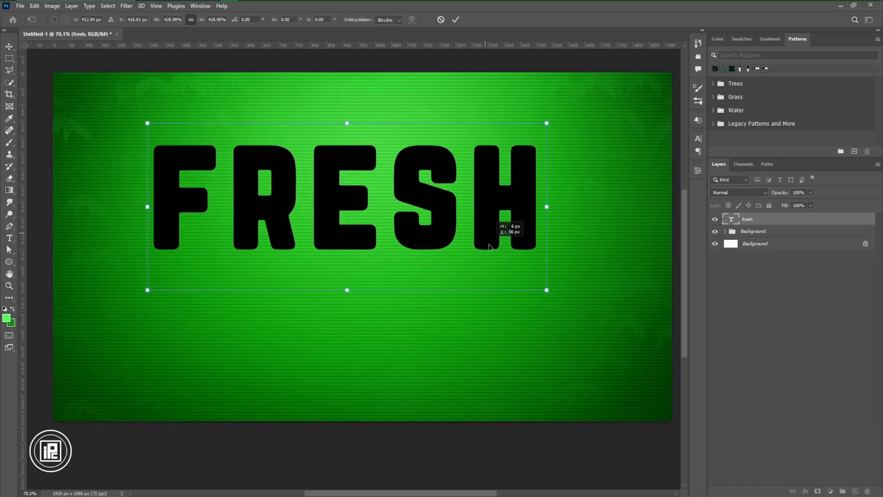
{"action": "key", "text": "Return"}
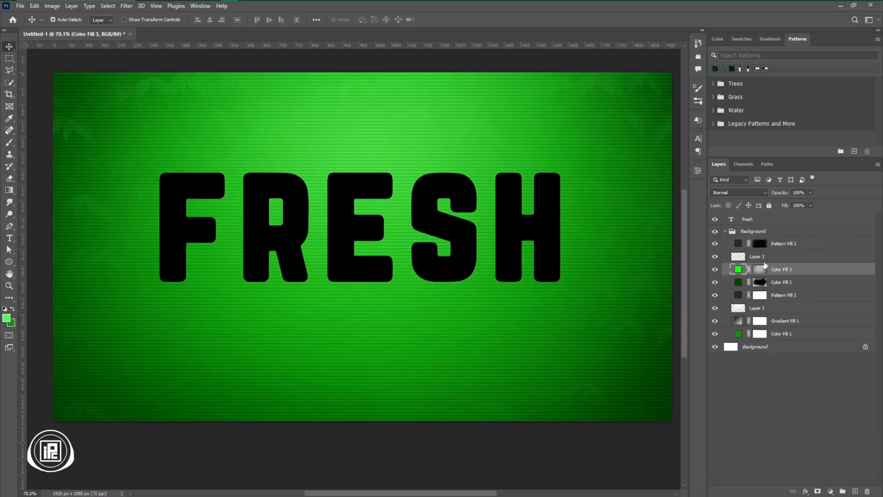
Step: Duplicate Pattern Fill 2 above the text and convert both into one smart object
{"action": "left_click", "coordinate": [780, 257]}
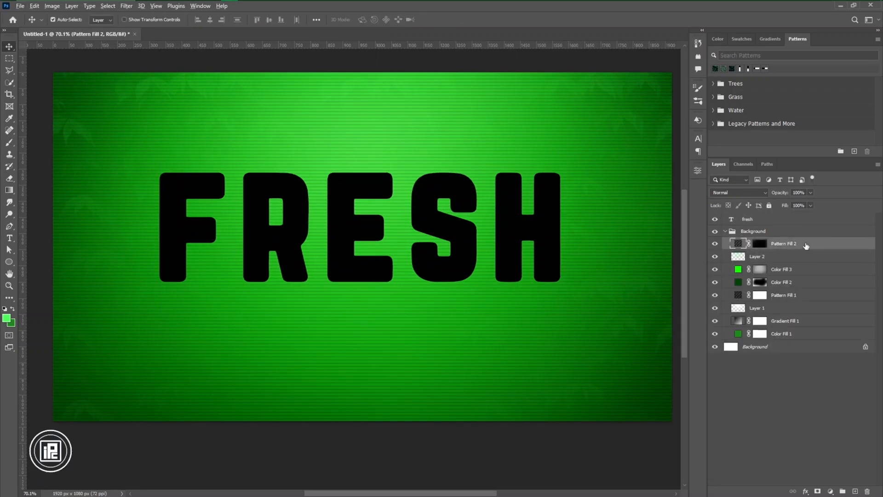
{"action": "left_click_drag", "start_coordinate": [790, 244], "coordinate": [801, 225]}
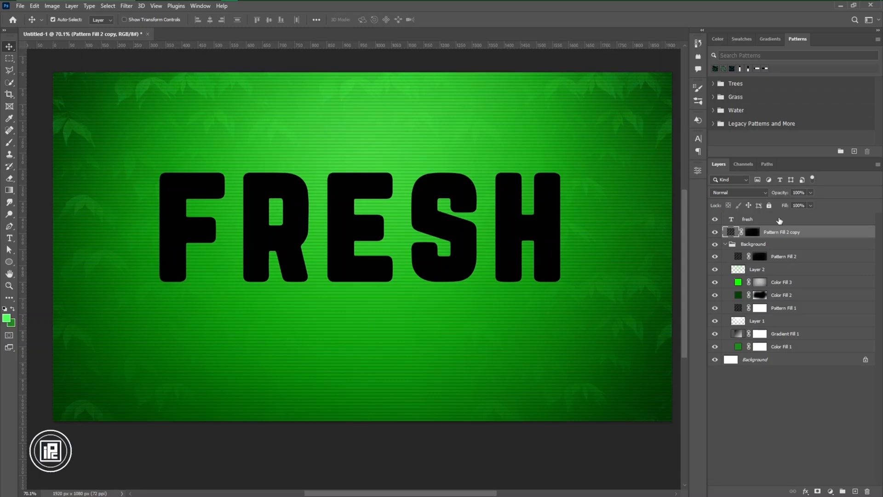
{"action": "left_click", "coordinate": [781, 220], "text": "shift"}
{"action": "right_click", "coordinate": [780, 220]}
{"action": "left_click", "coordinate": [697, 194]}
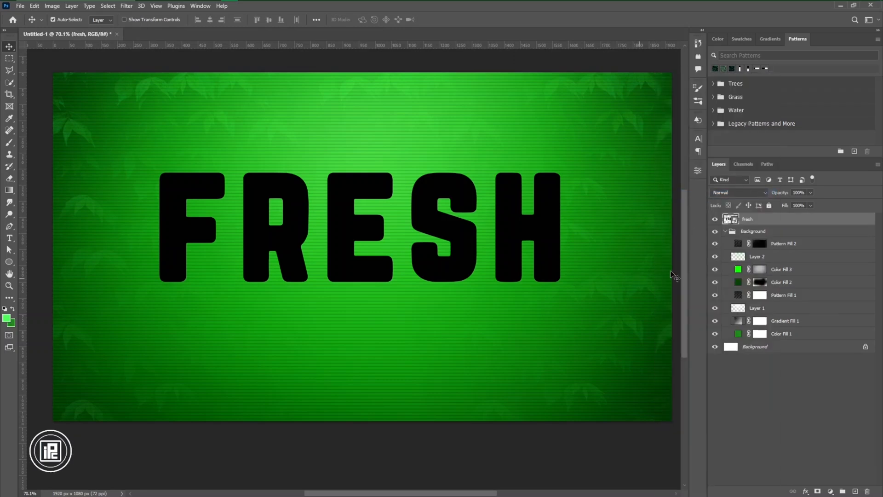
Step: Inside fresh.psb delete the Pattern Fill 2 copy layer, then close it saving changes
{"action": "double_click", "coordinate": [731, 221]}
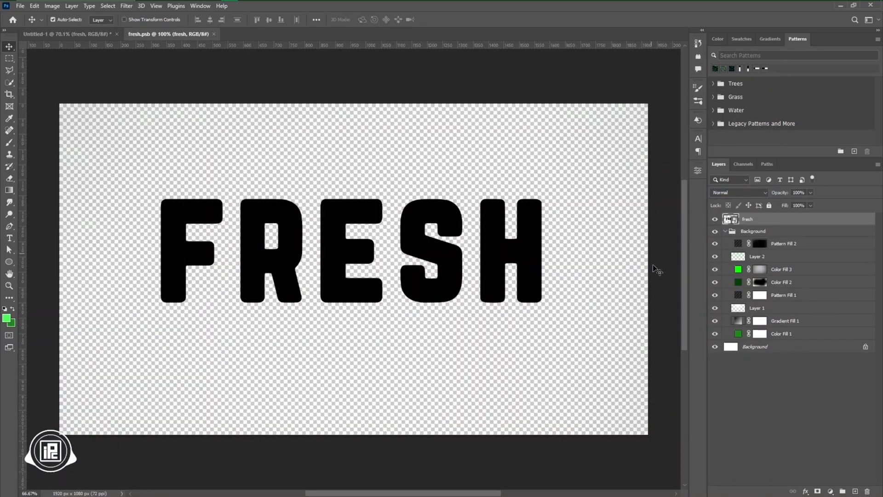
{"action": "left_click", "coordinate": [809, 235]}
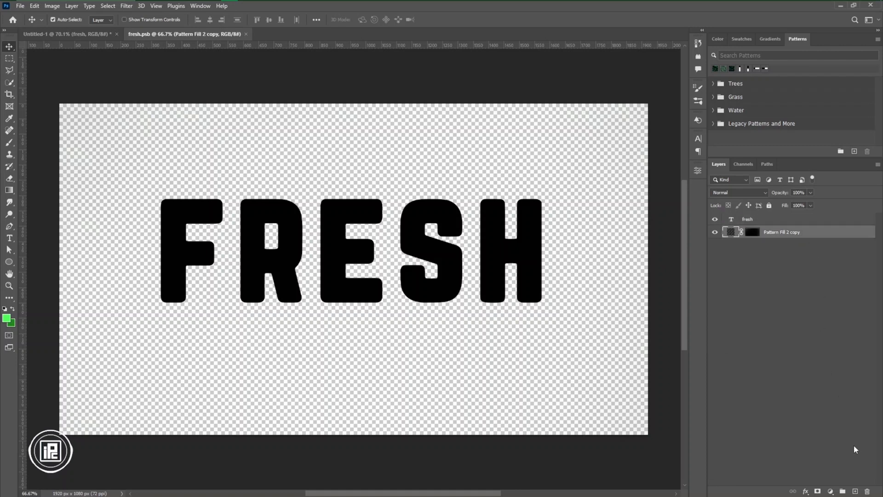
{"action": "left_click", "coordinate": [867, 490]}
{"action": "left_click", "coordinate": [407, 205]}
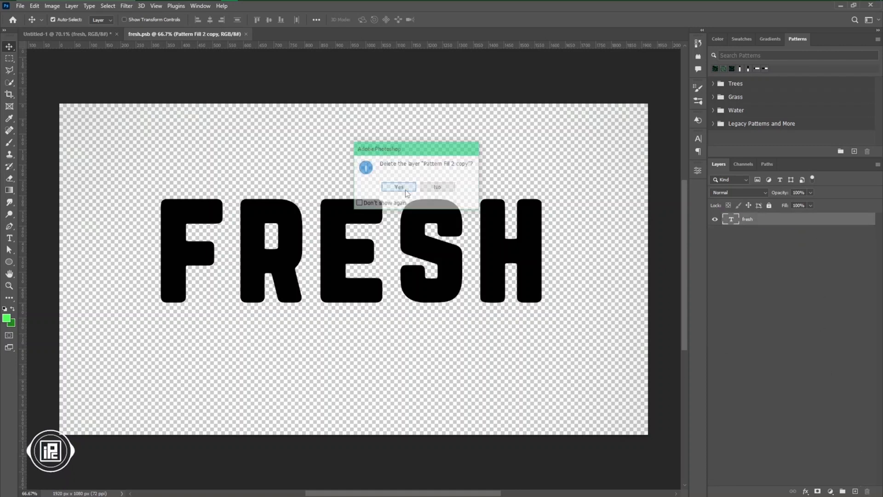
{"action": "left_click", "coordinate": [220, 33]}
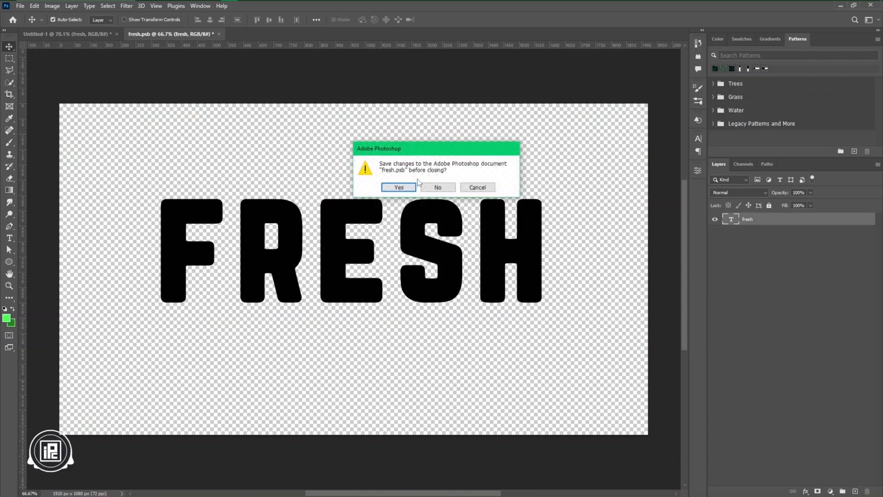
{"action": "left_click", "coordinate": [399, 188]}
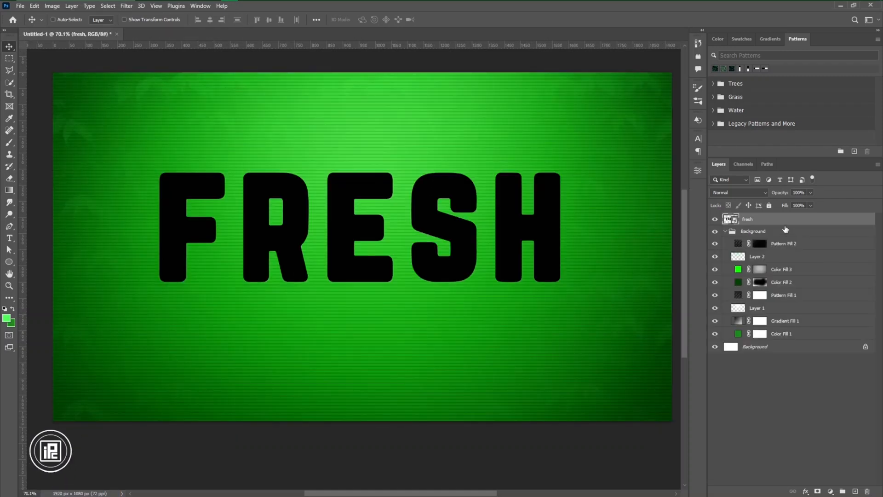
Step: Duplicate the fresh layer, hide the copy and bring up the original's layer style
{"action": "key", "text": "ctrl+j"}
{"action": "left_click", "coordinate": [715, 219]}
{"action": "left_click", "coordinate": [768, 232]}
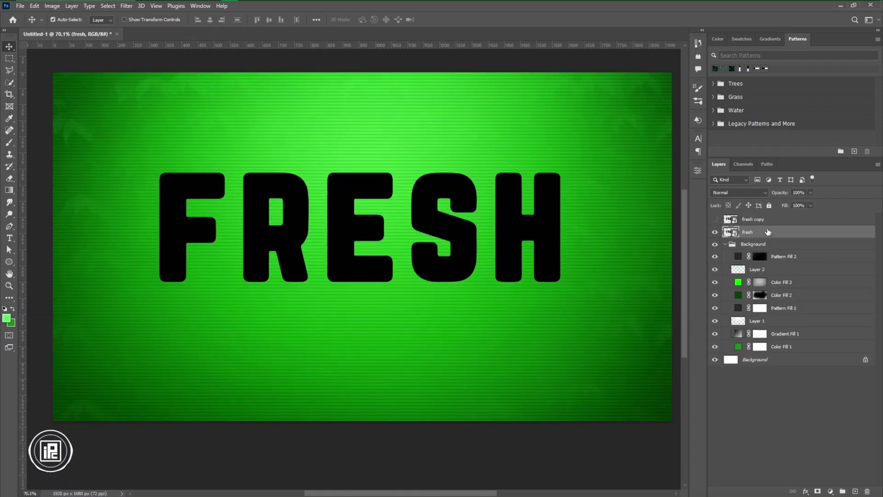
{"action": "double_click", "coordinate": [795, 237]}
Step: Add a Gradient Overlay with both stops set to near-white
{"action": "left_click", "coordinate": [527, 239]}
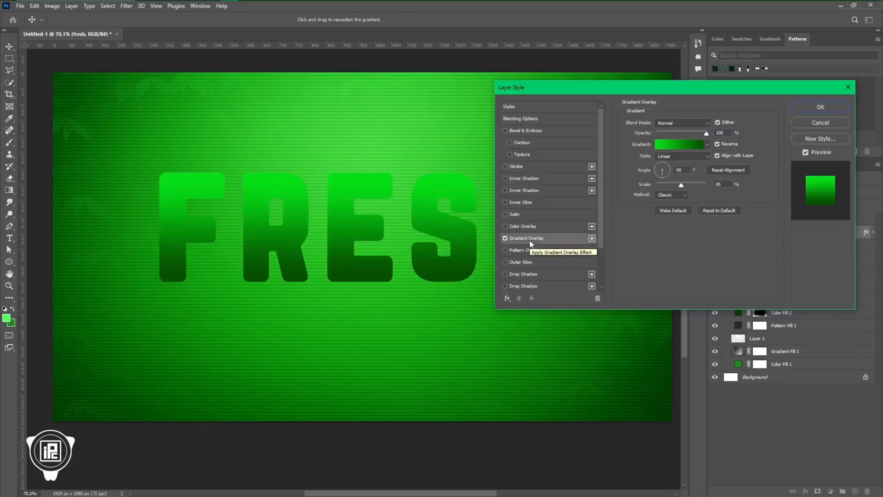
{"action": "left_click", "coordinate": [677, 146]}
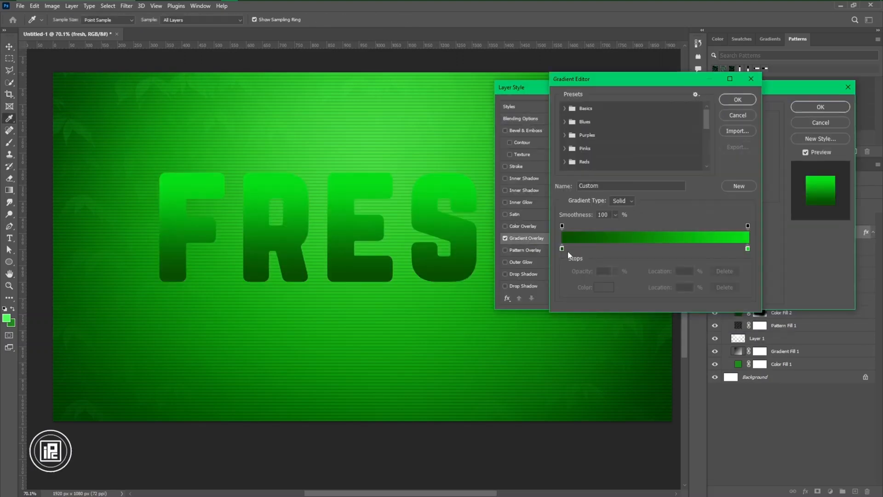
{"action": "double_click", "coordinate": [748, 250]}
{"action": "left_click", "coordinate": [583, 146]}
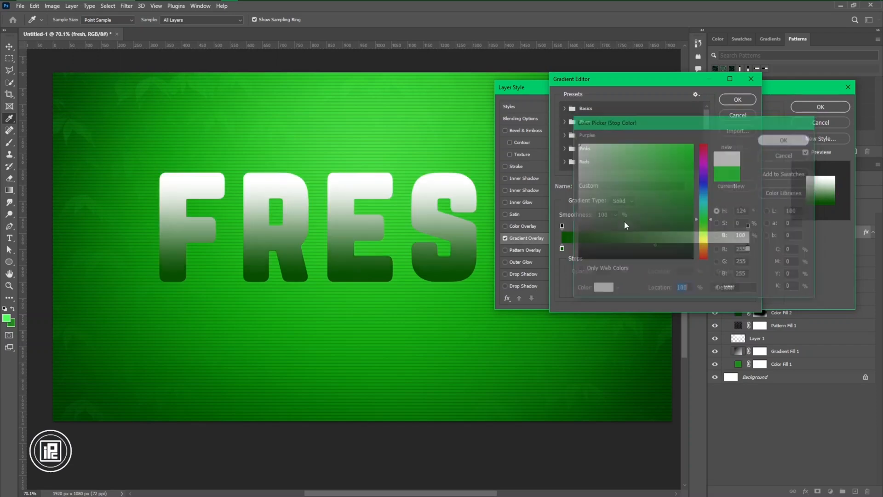
{"action": "left_click", "coordinate": [785, 139]}
{"action": "double_click", "coordinate": [562, 249]}
{"action": "left_click", "coordinate": [580, 145]}
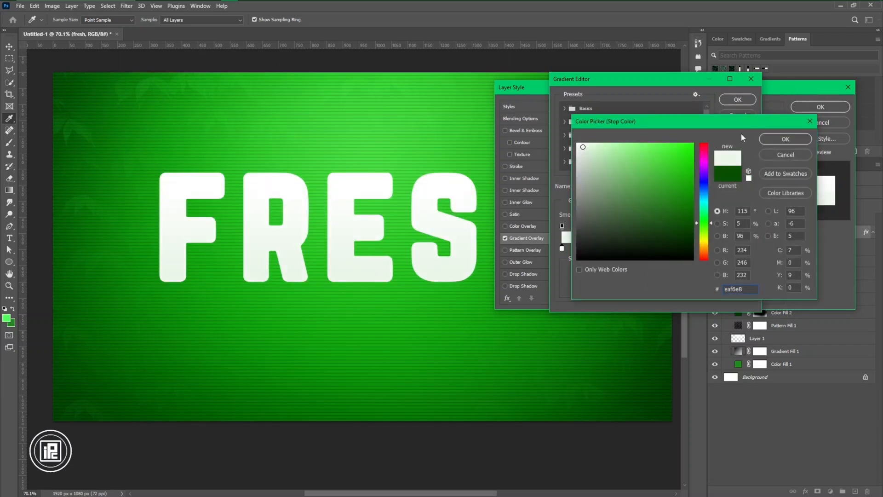
{"action": "left_click", "coordinate": [786, 139]}
{"action": "left_click", "coordinate": [738, 99]}
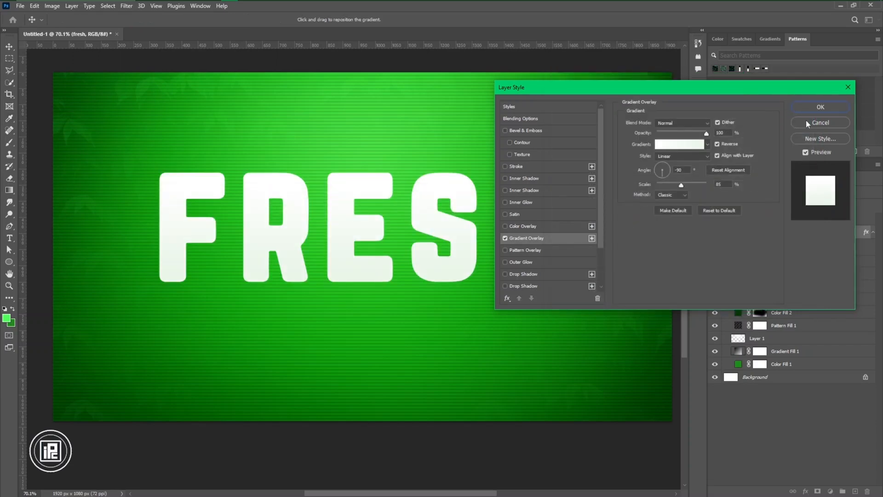
Step: Add a thick dark green (#087a1a) Stroke of size 13 and enable Bevel & Emboss
{"action": "left_click", "coordinate": [516, 167]}
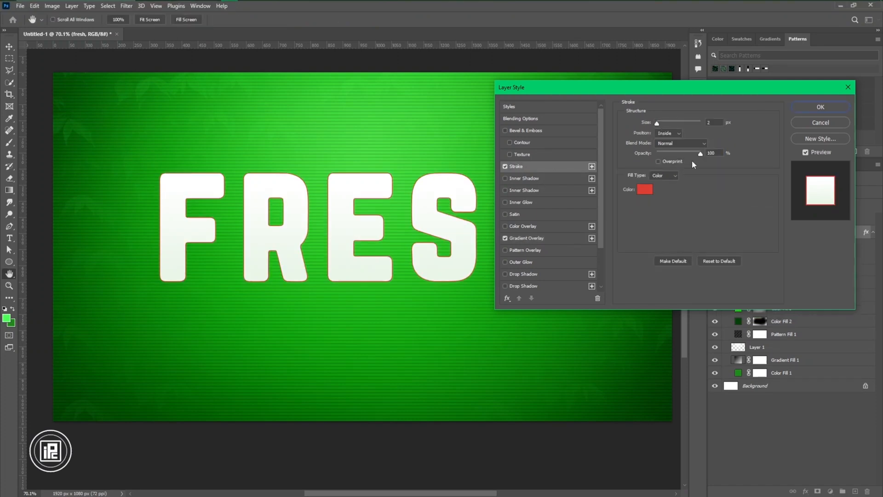
{"action": "left_click", "coordinate": [664, 154]}
{"action": "left_click_drag", "start_coordinate": [657, 122], "coordinate": [661, 123]}
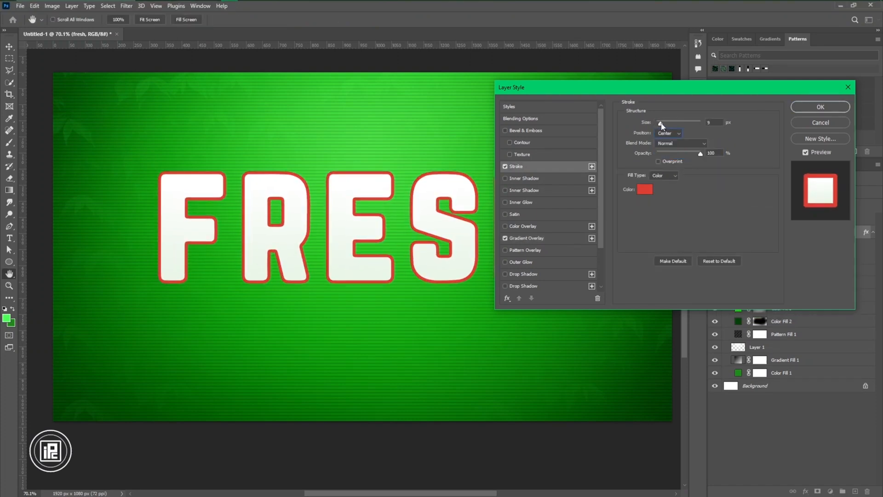
{"action": "left_click", "coordinate": [670, 141]}
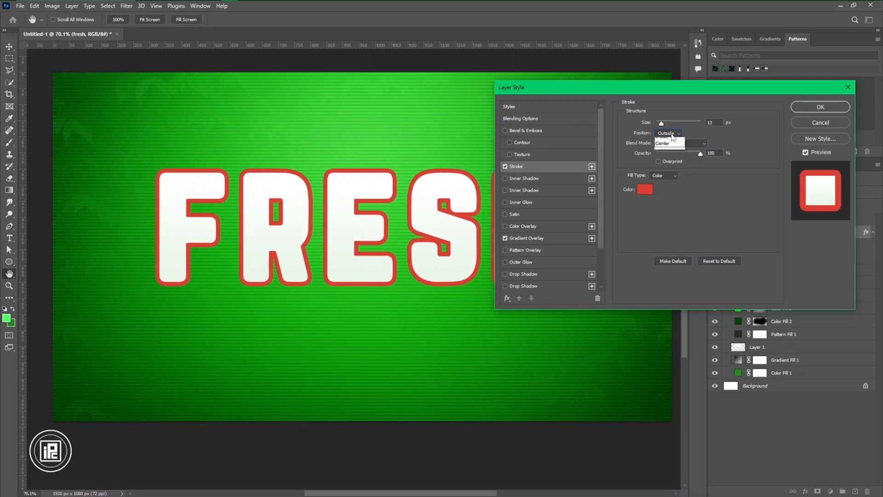
{"action": "left_click", "coordinate": [668, 144]}
{"action": "left_click", "coordinate": [644, 190]}
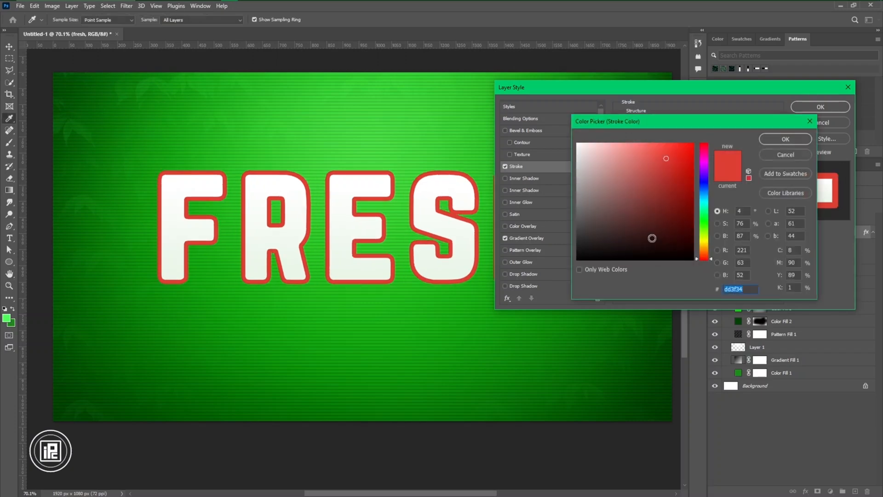
{"action": "mouse_move", "coordinate": [708, 241]}
{"action": "left_mouse_down"}
{"action": "mouse_move", "coordinate": [707, 207]}
{"action": "mouse_move", "coordinate": [689, 202]}
{"action": "left_mouse_up"}
{"action": "left_click", "coordinate": [680, 195]}
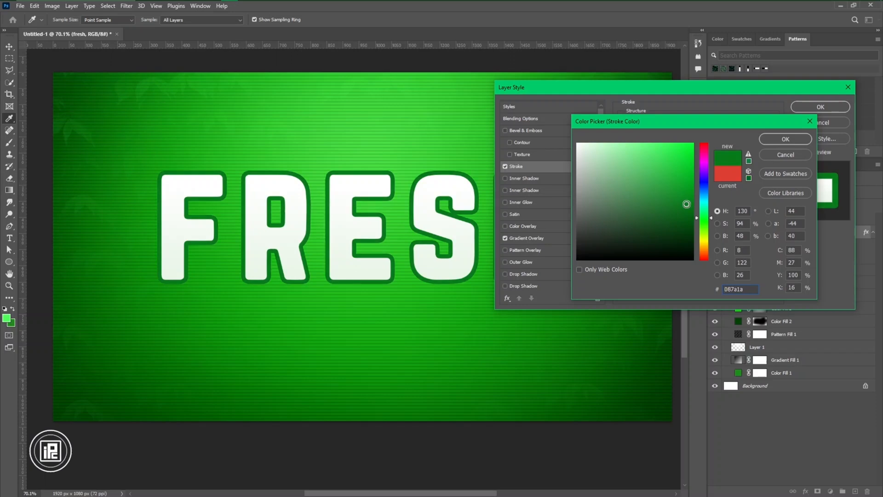
{"action": "left_click", "coordinate": [785, 138]}
{"action": "left_click", "coordinate": [526, 129]}
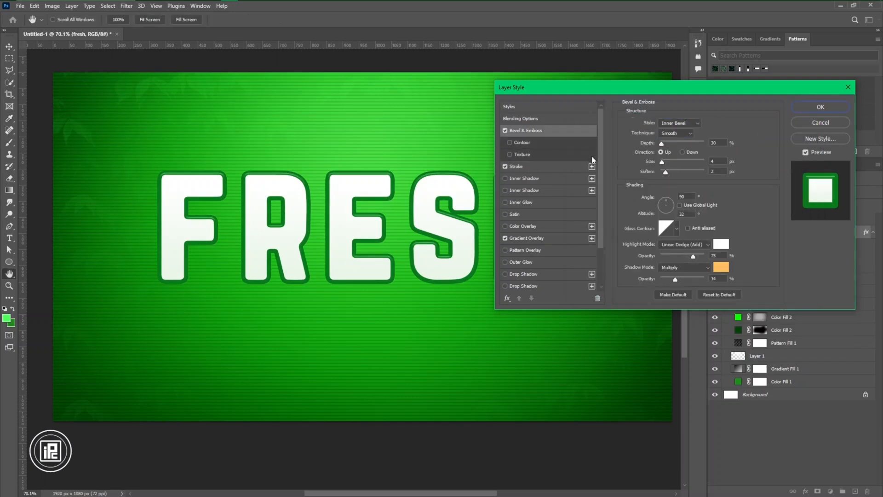
{"action": "left_click", "coordinate": [535, 168]}
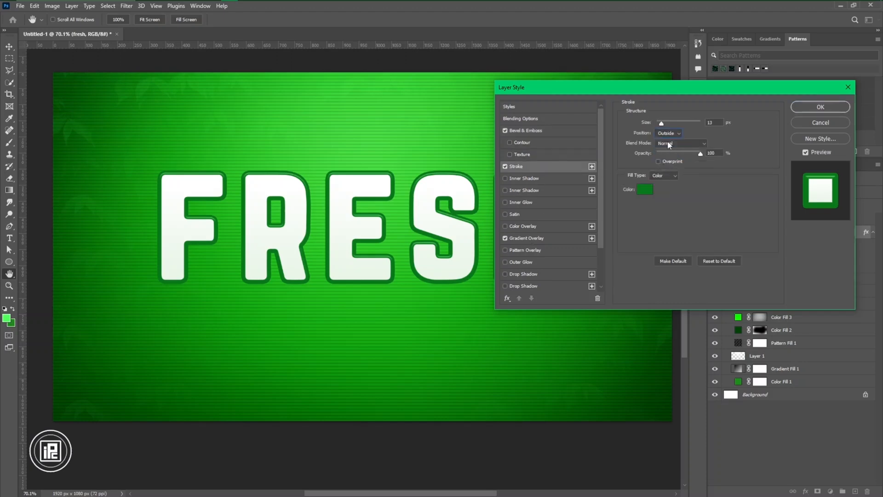
Step: Reopen the fresh layer's effects and move the stroke inside the letters at about 8 px
{"action": "left_click", "coordinate": [798, 108]}
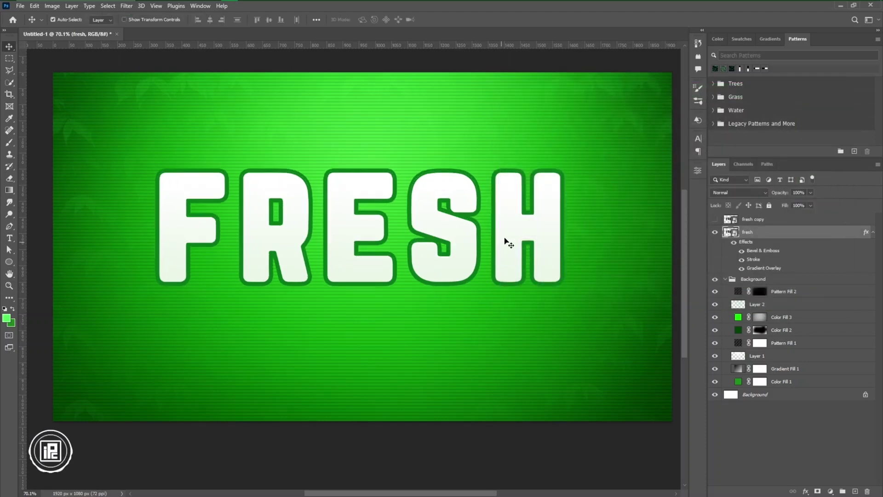
{"action": "double_click", "coordinate": [810, 235]}
{"action": "left_click", "coordinate": [525, 130]}
{"action": "left_click", "coordinate": [516, 166]}
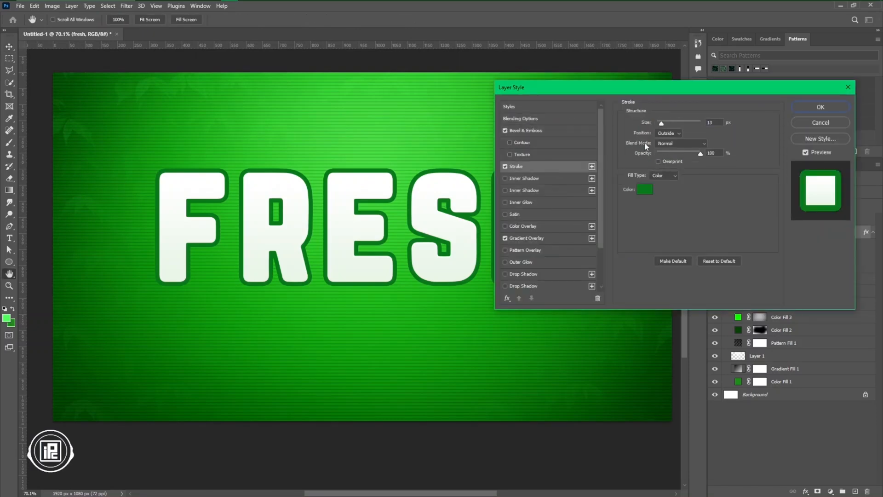
{"action": "left_click", "coordinate": [668, 133]}
{"action": "left_click", "coordinate": [666, 146]}
{"action": "left_click_drag", "start_coordinate": [661, 124], "coordinate": [664, 125]}
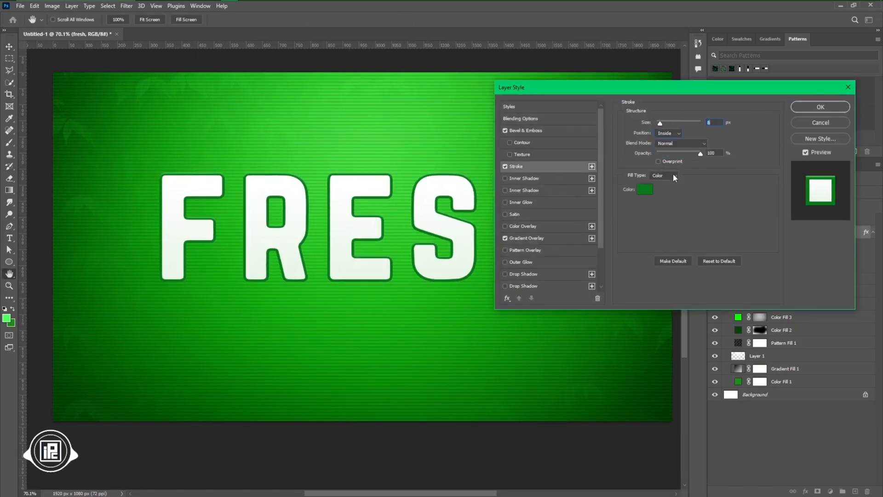
Step: Recolour the letter outline a bright green
{"action": "left_click", "coordinate": [526, 130]}
{"action": "left_click", "coordinate": [517, 167]}
{"action": "left_click", "coordinate": [721, 155]}
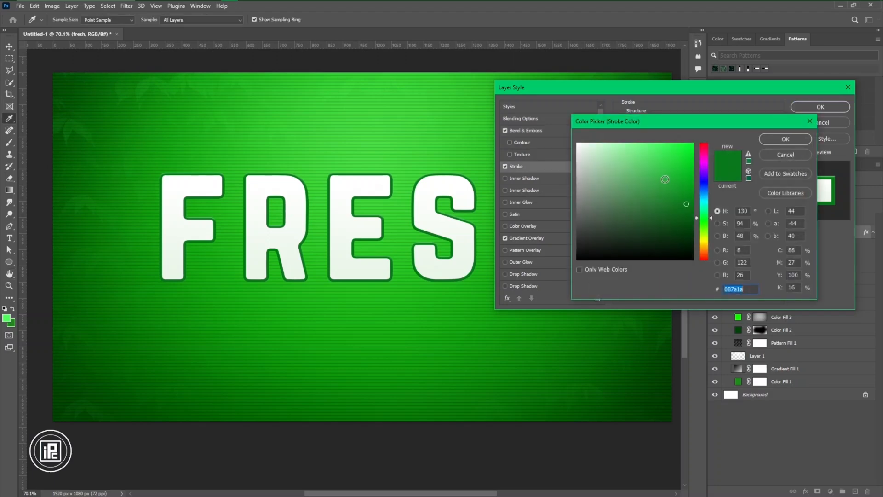
{"action": "left_click", "coordinate": [663, 163]}
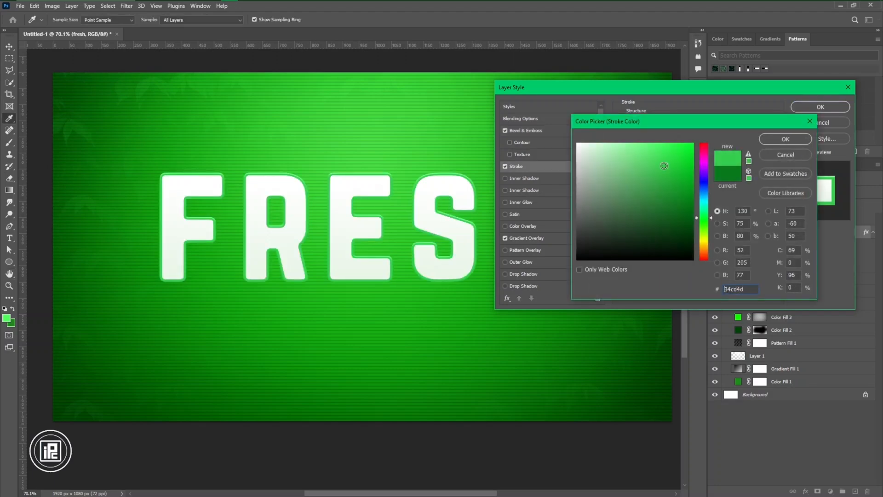
{"action": "key", "text": "Return"}
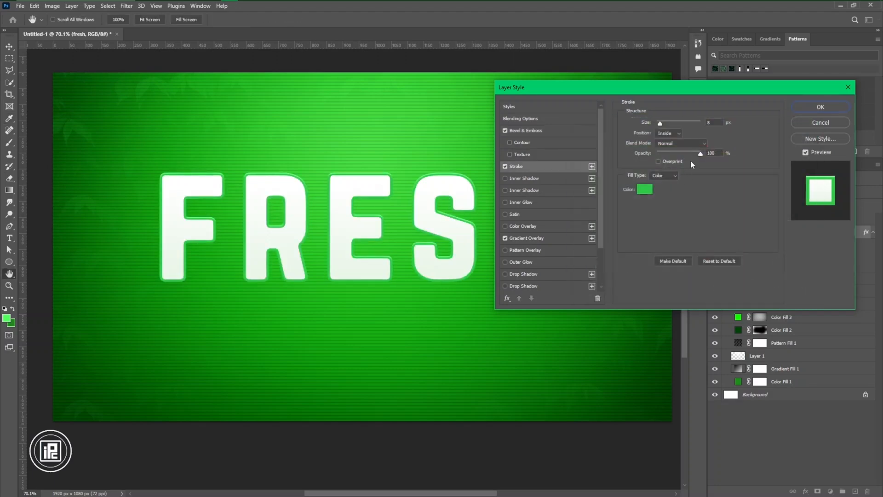
{"action": "left_click", "coordinate": [645, 189]}
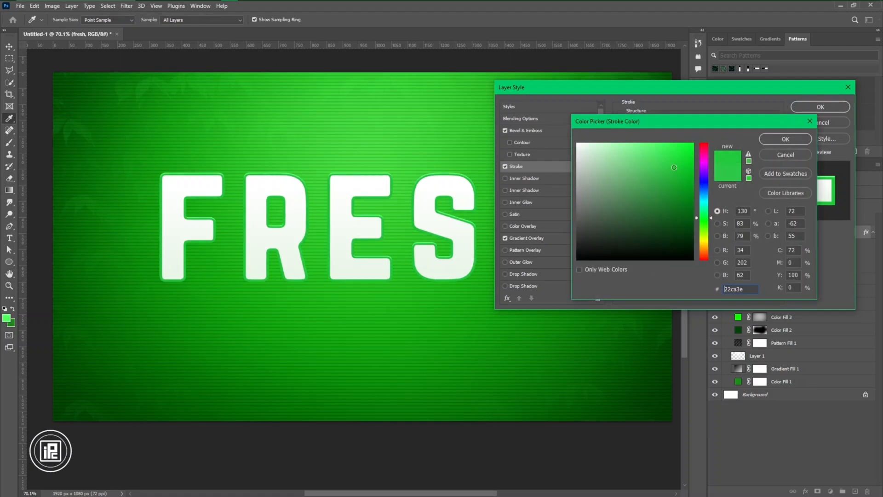
{"action": "key", "text": "Return"}
Step: Add a green inner shadow to the letters, spread to about size 24
{"action": "left_click", "coordinate": [526, 130]}
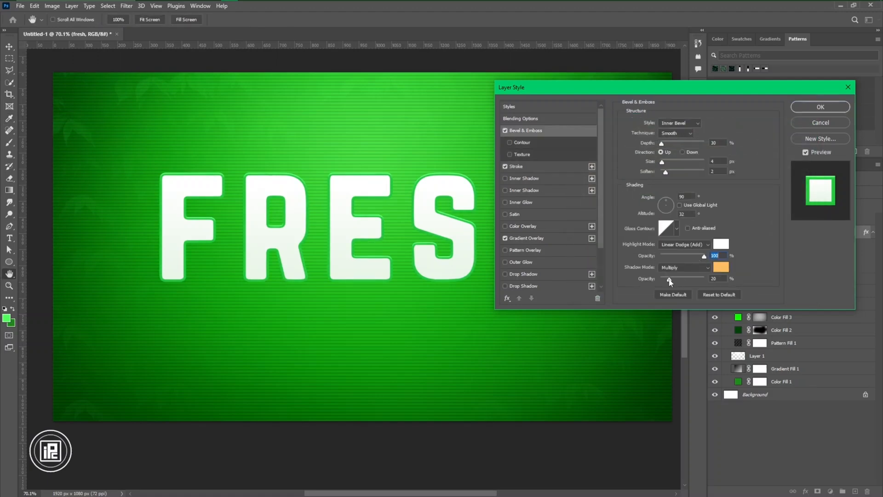
{"action": "left_click", "coordinate": [527, 178]}
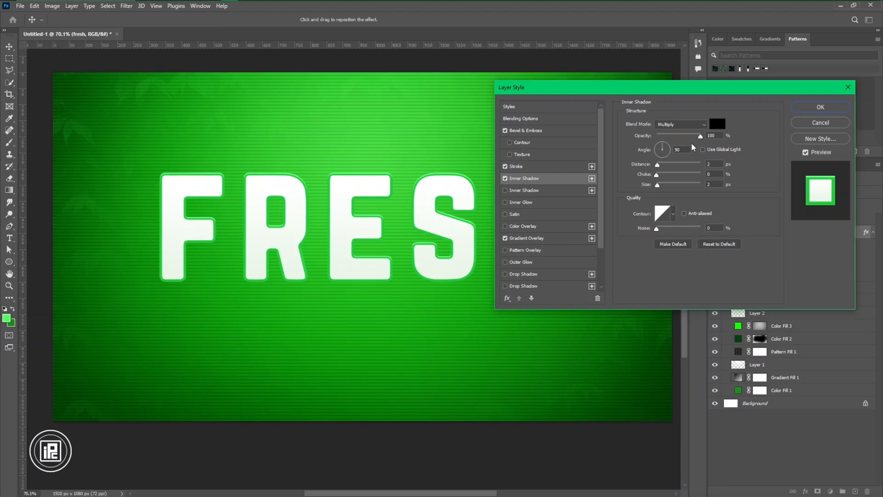
{"action": "left_click", "coordinate": [718, 124]}
{"action": "key", "text": "Return"}
{"action": "left_click_drag", "start_coordinate": [657, 185], "coordinate": [665, 185]}
{"action": "left_click", "coordinate": [718, 124]}
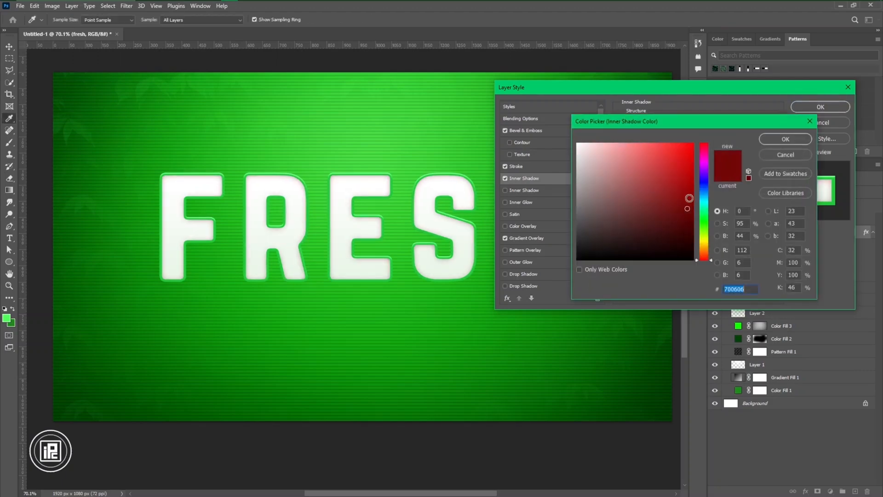
{"action": "left_click", "coordinate": [704, 215]}
{"action": "left_click", "coordinate": [785, 139]}
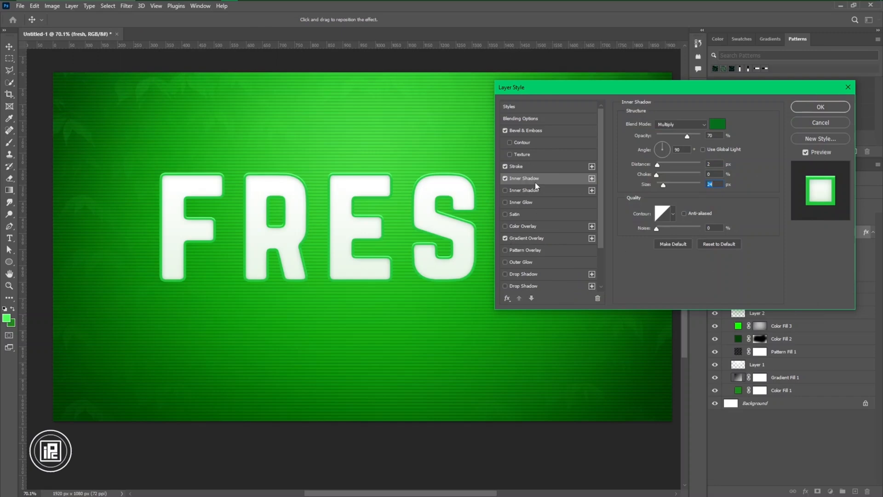
Step: Deepen the outline green slightly and thicken it back to 13 px
{"action": "left_click", "coordinate": [516, 166]}
{"action": "left_click", "coordinate": [648, 192]}
{"action": "left_click", "coordinate": [685, 178]}
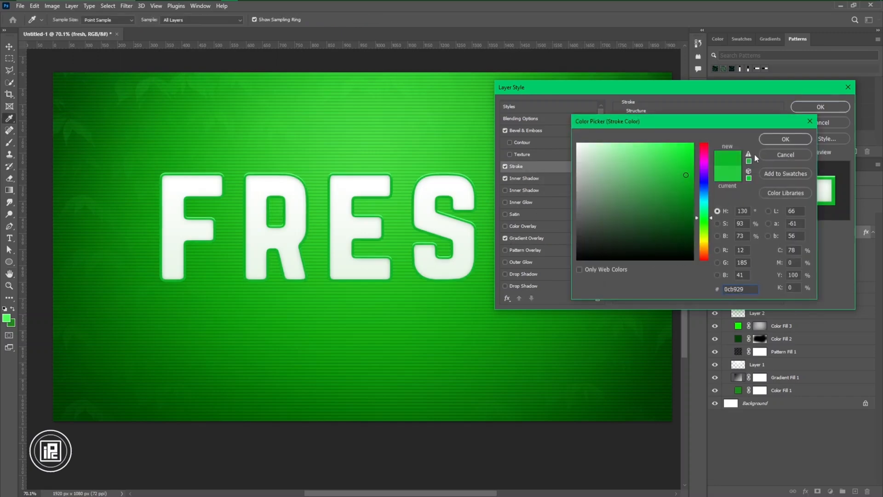
{"action": "left_click", "coordinate": [785, 139]}
{"action": "left_click_drag", "start_coordinate": [666, 125], "coordinate": [662, 124]}
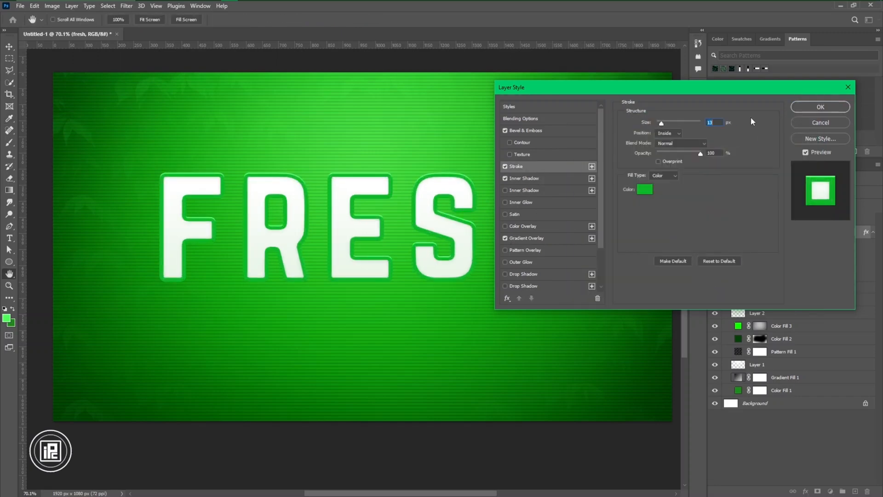
Step: Enlarge and soften the bevel with lighter shadow, strengthen the inner shadow in deeper green, and fine-tune the outline width
{"action": "left_click", "coordinate": [532, 130]}
{"action": "left_click_drag", "start_coordinate": [687, 279], "coordinate": [677, 279]}
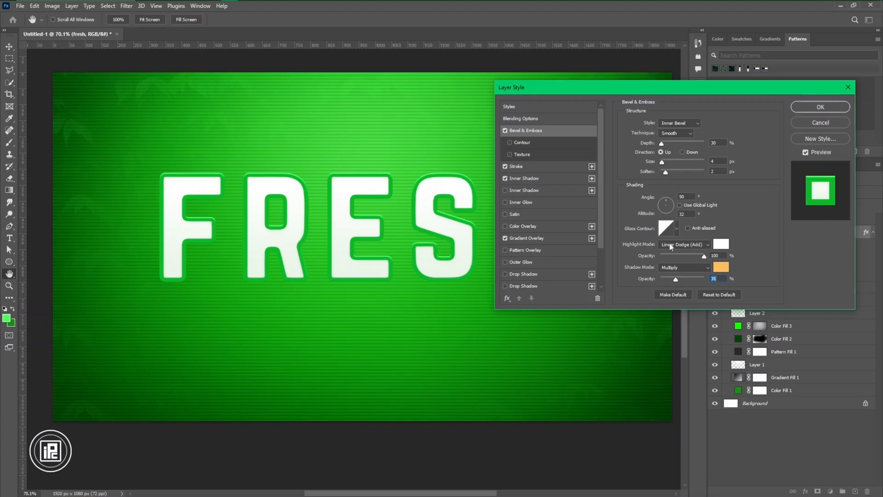
{"action": "left_click_drag", "start_coordinate": [663, 162], "coordinate": [664, 144]}
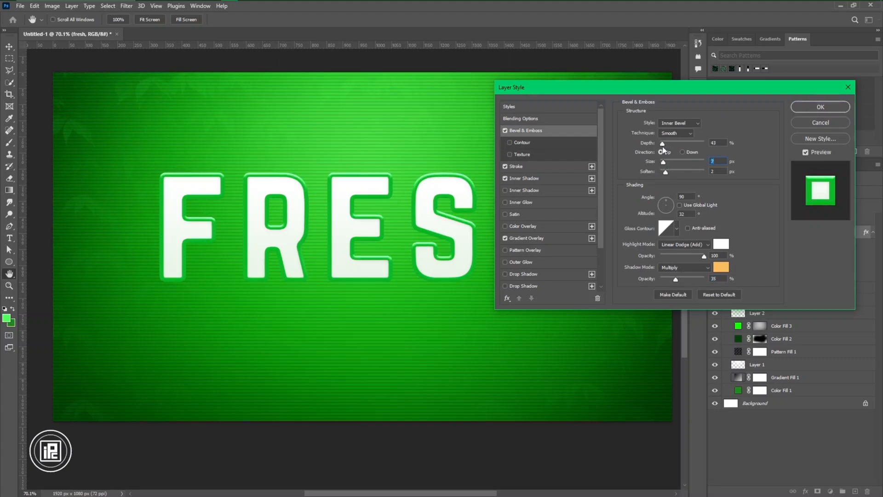
{"action": "left_click", "coordinate": [536, 178]}
{"action": "left_click_drag", "start_coordinate": [689, 136], "coordinate": [690, 136]}
{"action": "left_click", "coordinate": [718, 124]}
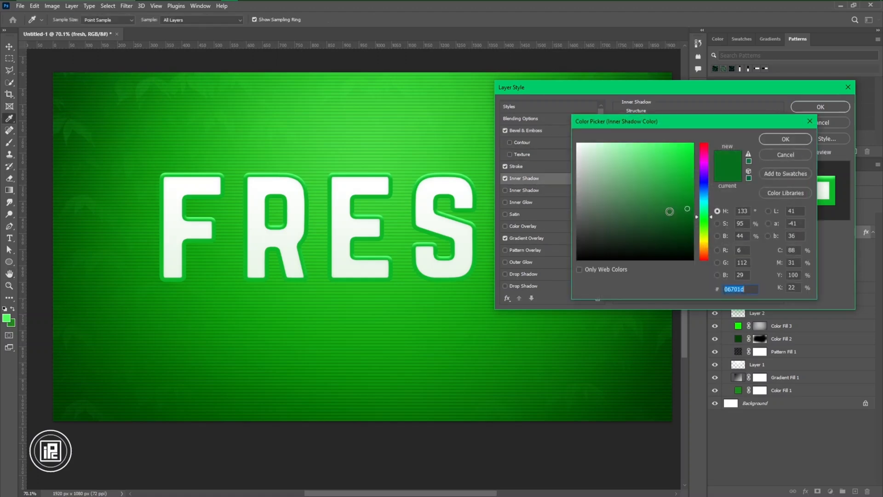
{"action": "left_click", "coordinate": [776, 143]}
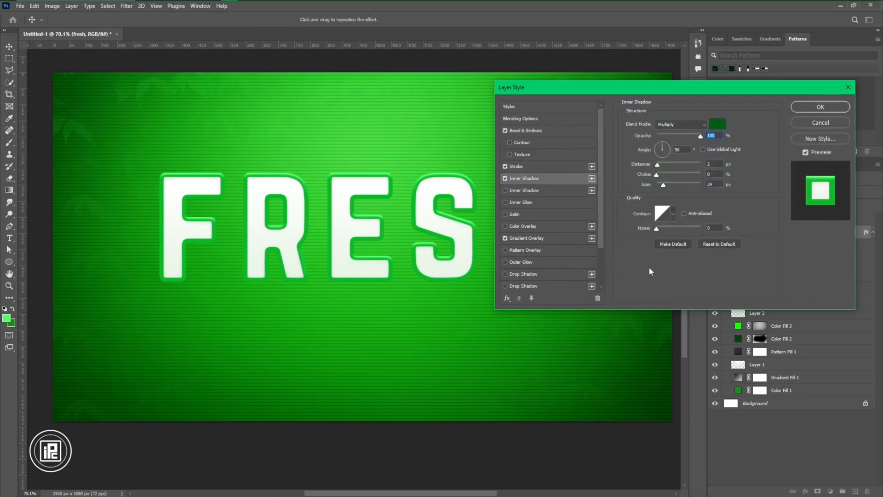
{"action": "left_click", "coordinate": [542, 166]}
{"action": "left_click_drag", "start_coordinate": [664, 123], "coordinate": [661, 123]}
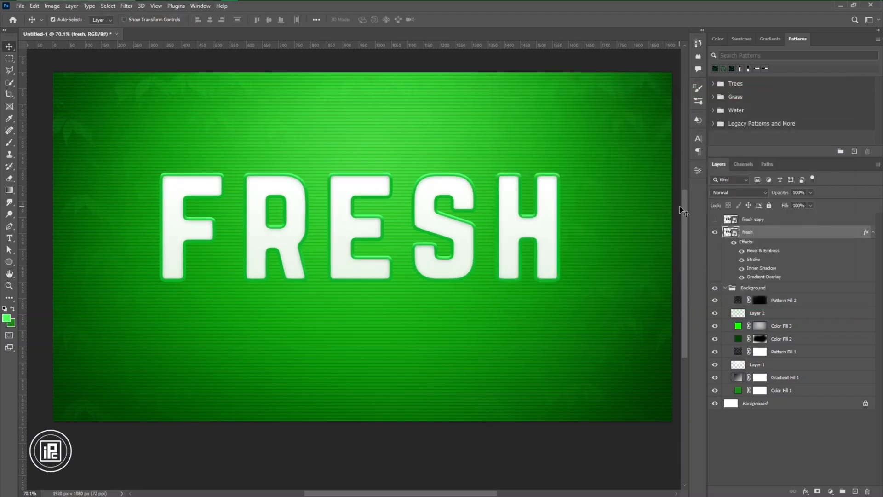
Step: Duplicate the fresh layer with its effects and rename the copy 'Top Effect'
{"action": "key", "text": "ctrl+j"}
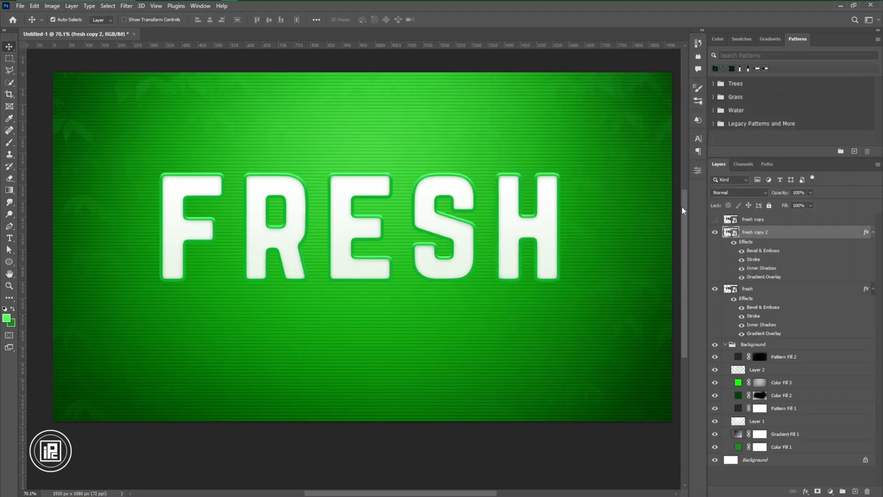
{"action": "left_click", "coordinate": [766, 290]}
{"action": "left_click", "coordinate": [770, 233]}
{"action": "left_click", "coordinate": [873, 291]}
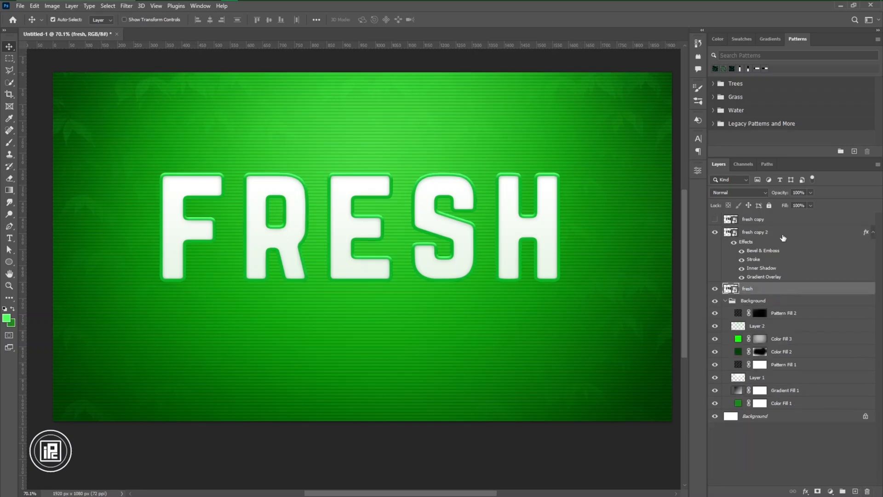
{"action": "left_click", "coordinate": [873, 233]}
{"action": "double_click", "coordinate": [754, 232]}
{"action": "type", "text": "Too"}
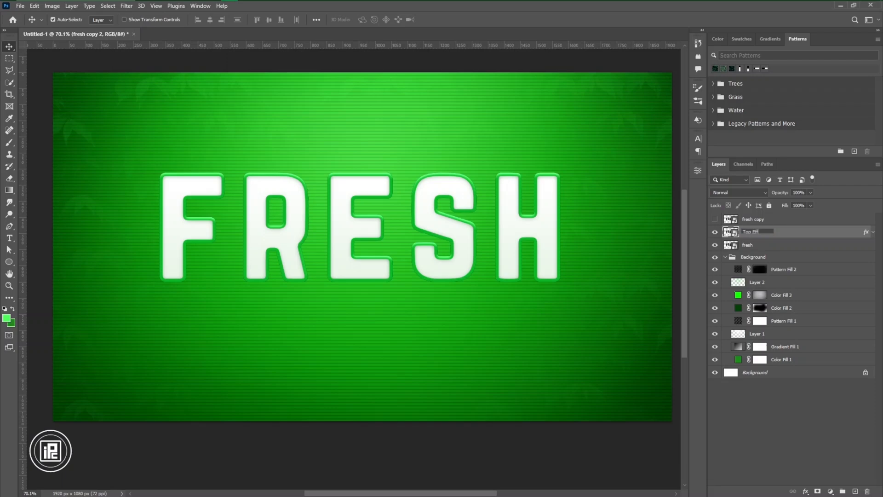
{"action": "type", "text": "ect"}
{"action": "left_click", "coordinate": [765, 245]}
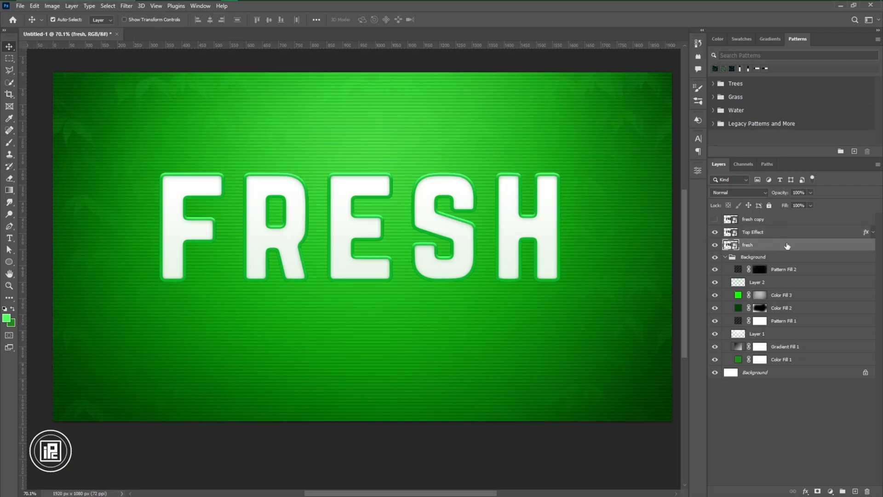
Step: Give the fresh layer a gradient overlay using the green preset
{"action": "double_click", "coordinate": [788, 245]}
{"action": "left_click", "coordinate": [526, 237]}
{"action": "left_click", "coordinate": [670, 189]}
{"action": "scroll", "coordinate": [654, 164], "scroll_direction": "down", "scroll_amount": 5}
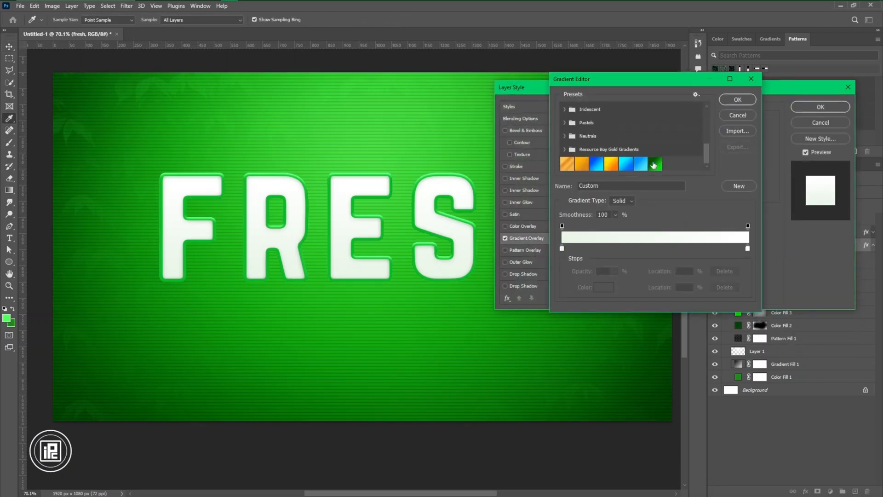
{"action": "left_click", "coordinate": [655, 164]}
{"action": "left_click", "coordinate": [737, 100]}
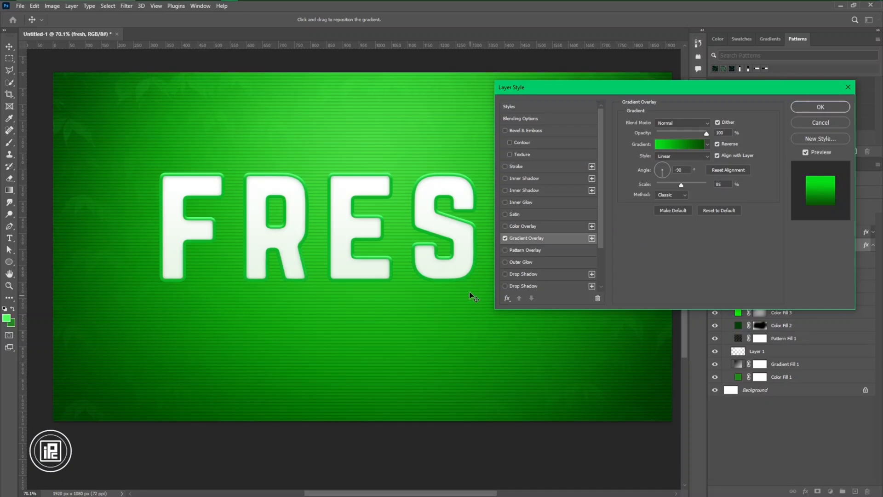
Step: Enable Bevel & Emboss with adjusted shadow and highlight colours and apply the style
{"action": "left_click", "coordinate": [527, 131]}
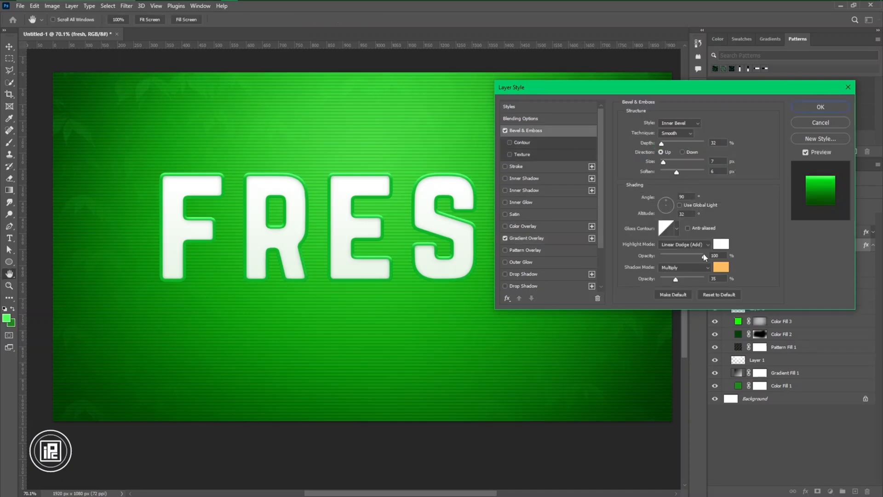
{"action": "left_click", "coordinate": [721, 267]}
{"action": "left_click", "coordinate": [642, 173]}
{"action": "left_click", "coordinate": [785, 138]}
{"action": "left_click", "coordinate": [721, 243]}
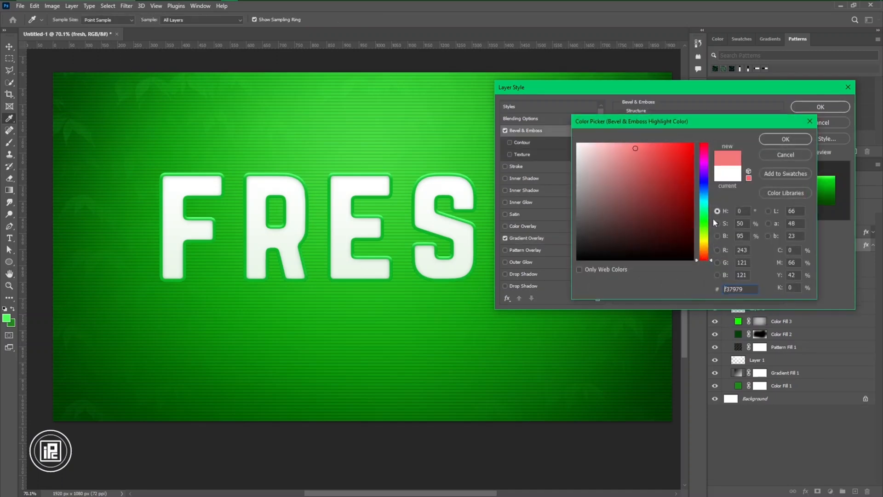
{"action": "left_click", "coordinate": [635, 149]}
{"action": "left_click", "coordinate": [786, 139]}
{"action": "left_click", "coordinate": [821, 107]}
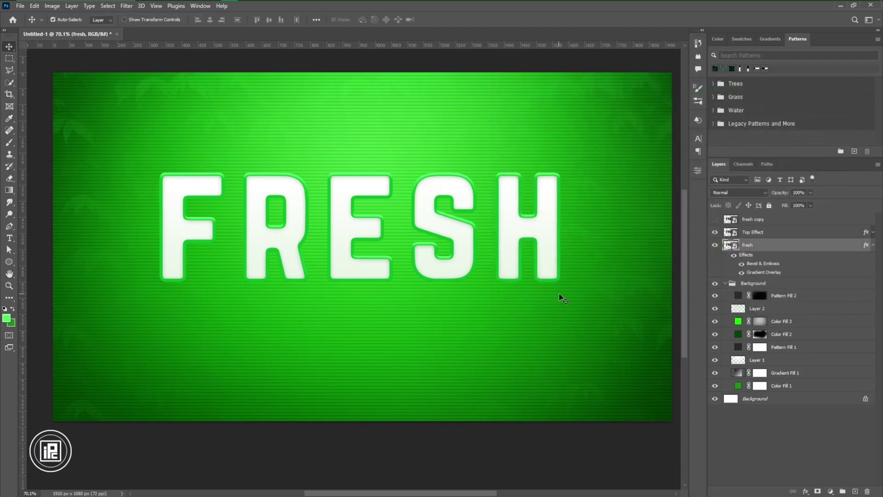
{"action": "left_click", "coordinate": [874, 245]}
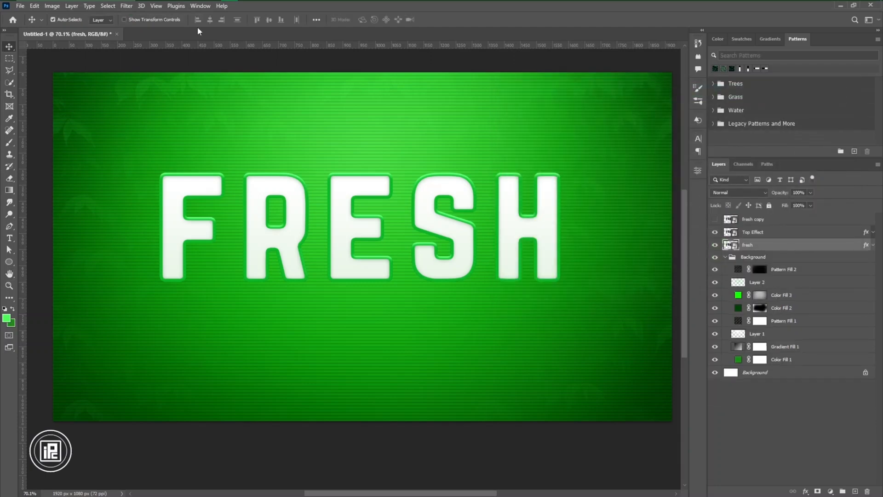
Step: Show the Actions panel, create a set named '3d Effect' and rename the fresh layer 3D
{"action": "left_click", "coordinate": [200, 5]}
{"action": "left_click", "coordinate": [228, 76]}
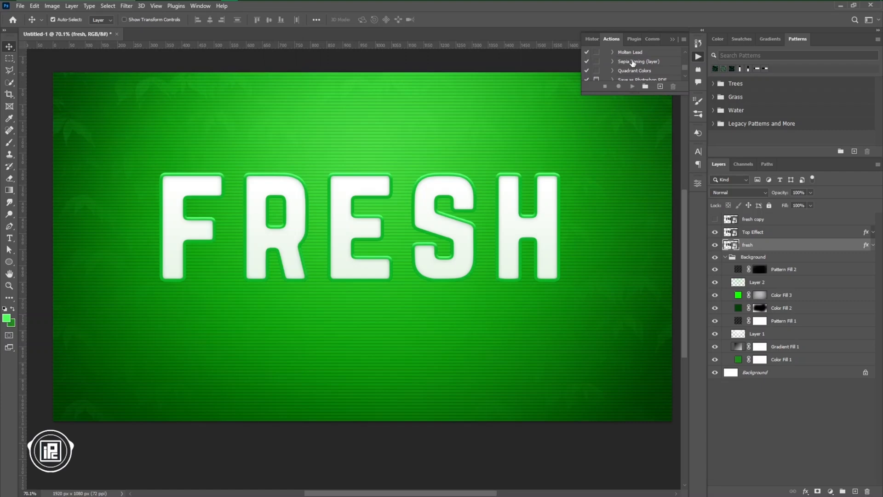
{"action": "scroll", "coordinate": [633, 63], "scroll_direction": "down", "scroll_amount": 2}
{"action": "left_click", "coordinate": [646, 85]}
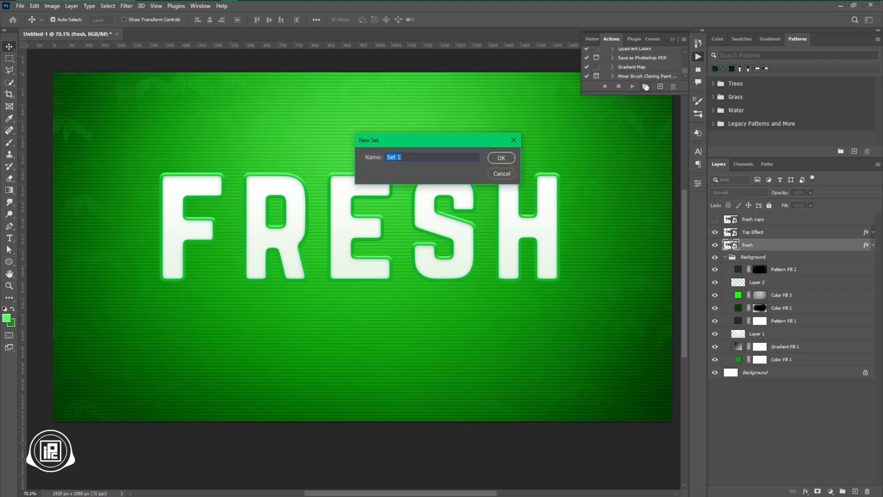
{"action": "type", "text": "3d Effect"}
{"action": "key", "text": "Return"}
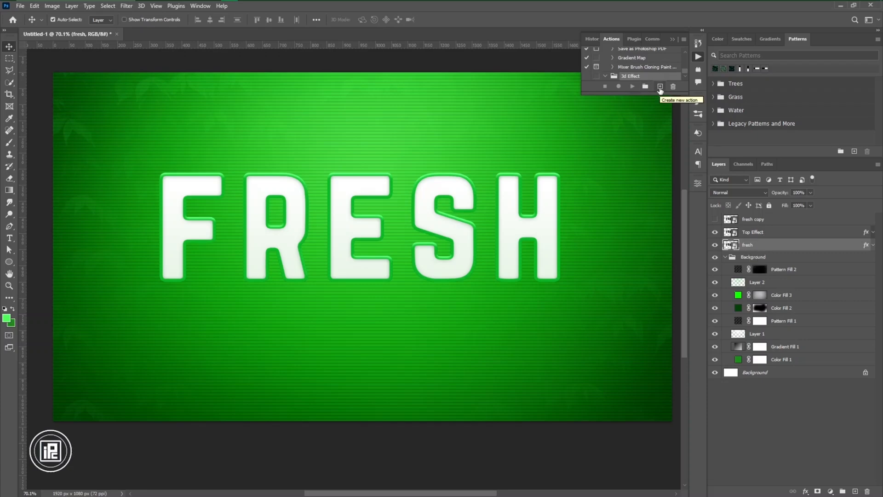
{"action": "double_click", "coordinate": [748, 244]}
{"action": "type", "text": "3D"}
{"action": "key", "text": "Return"}
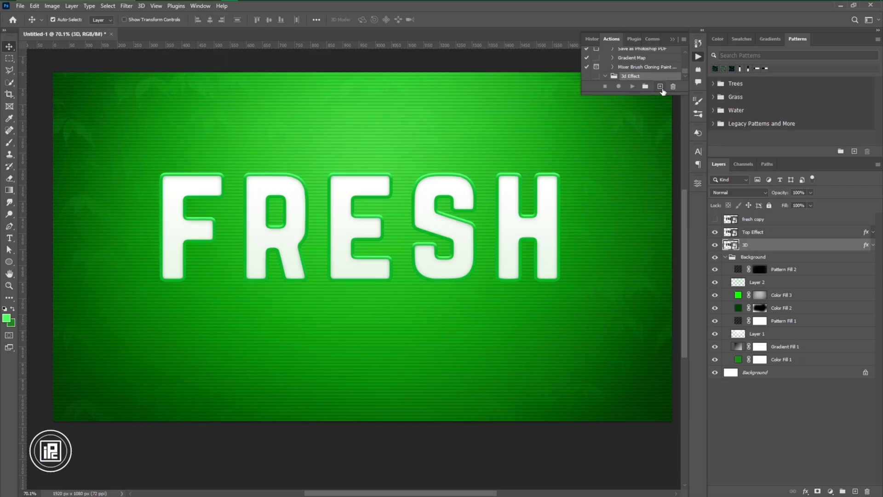
Step: Record a first action attempt with a transform, then discard it, merge away the extra copy and delete the faulty action
{"action": "left_click", "coordinate": [659, 86]}
{"action": "left_click", "coordinate": [516, 159]}
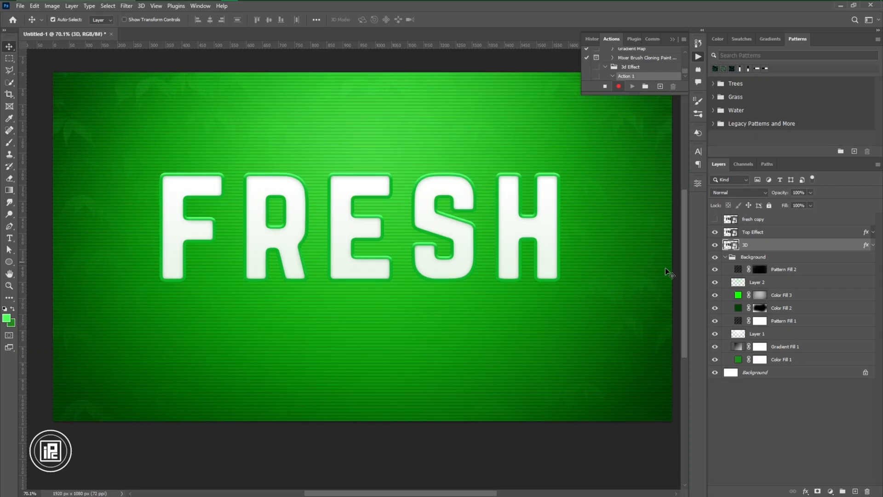
{"action": "key", "text": "ctrl+t"}
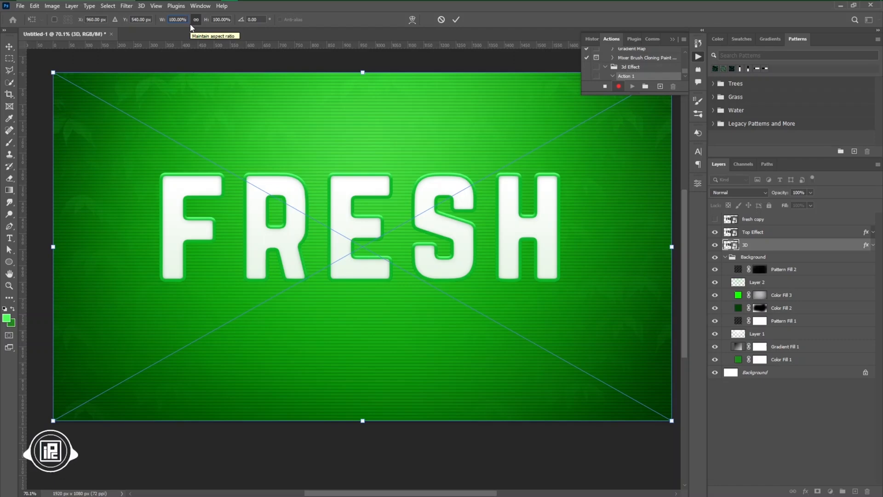
{"action": "type", "text": "99"}
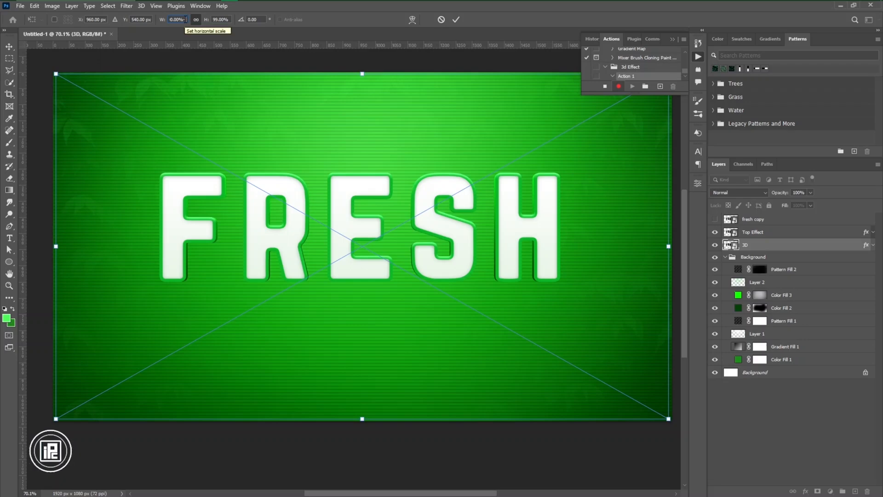
{"action": "type", "text": "100"}
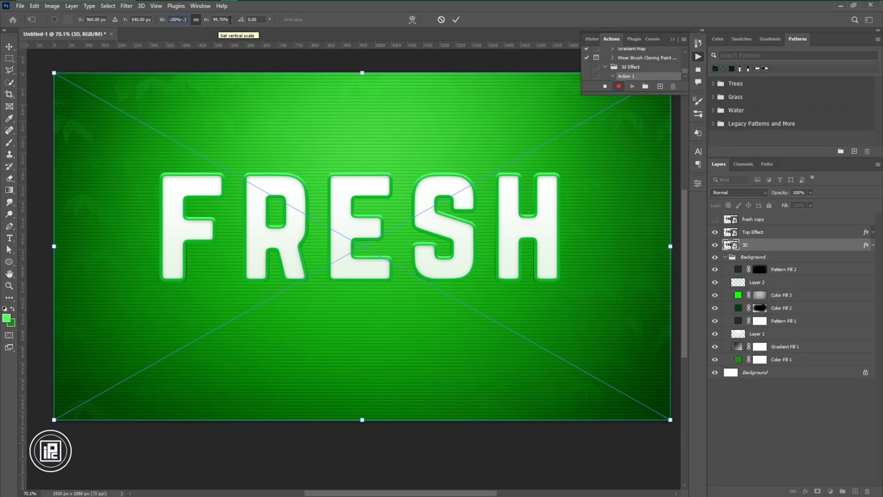
{"action": "left_click", "coordinate": [456, 19]}
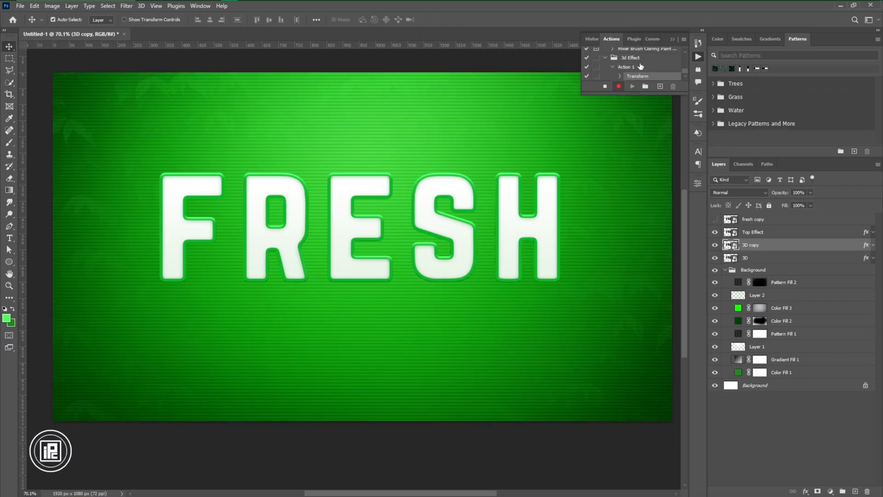
{"action": "left_click", "coordinate": [620, 86]}
{"action": "key", "text": "Delete"}
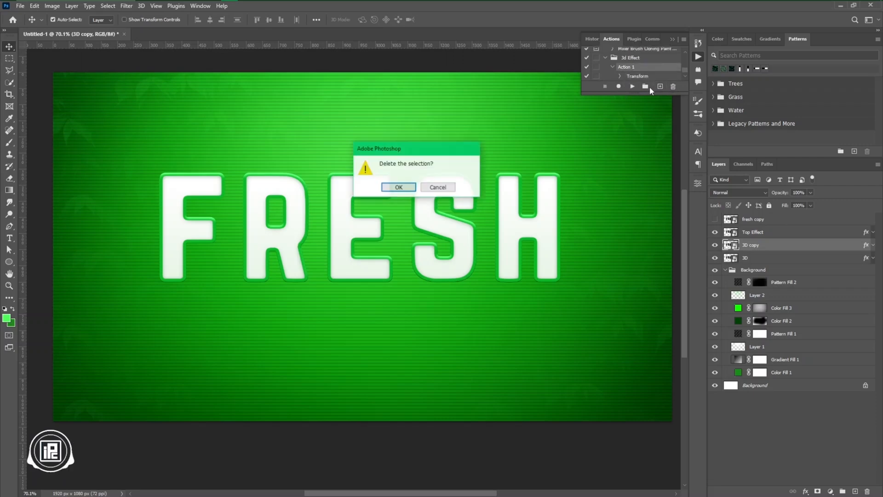
{"action": "key", "text": "Return"}
{"action": "key", "text": "ctrl+e"}
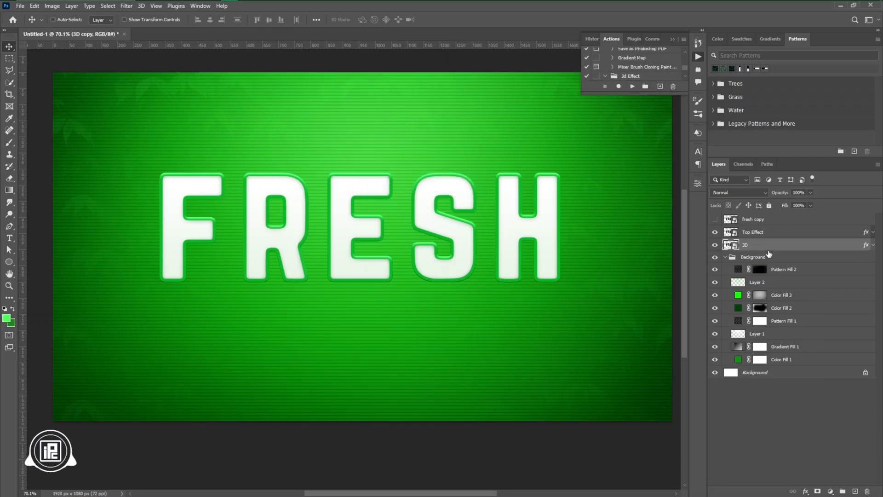
{"action": "scroll", "coordinate": [645, 69], "scroll_direction": "down", "scroll_amount": 2}
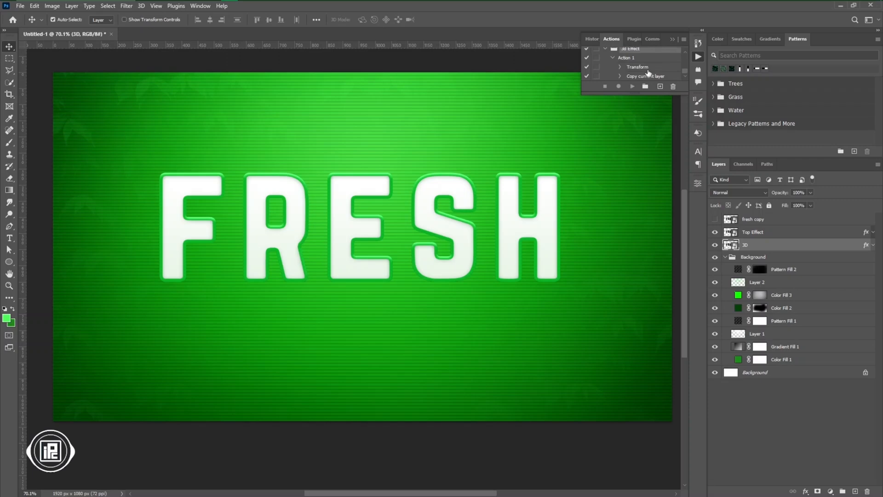
{"action": "left_click", "coordinate": [631, 58]}
{"action": "left_click", "coordinate": [673, 86]}
{"action": "left_click", "coordinate": [399, 188]}
Step: Record Action 1: duplicate 3D, move the copy below as '3D 1' and commit a transform
{"action": "left_click", "coordinate": [659, 86]}
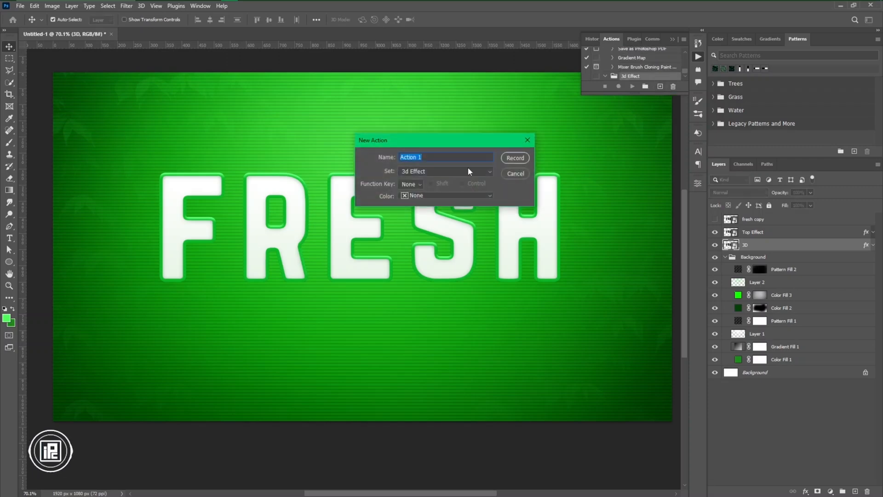
{"action": "left_click", "coordinate": [516, 158]}
{"action": "key", "text": "ctrl+j"}
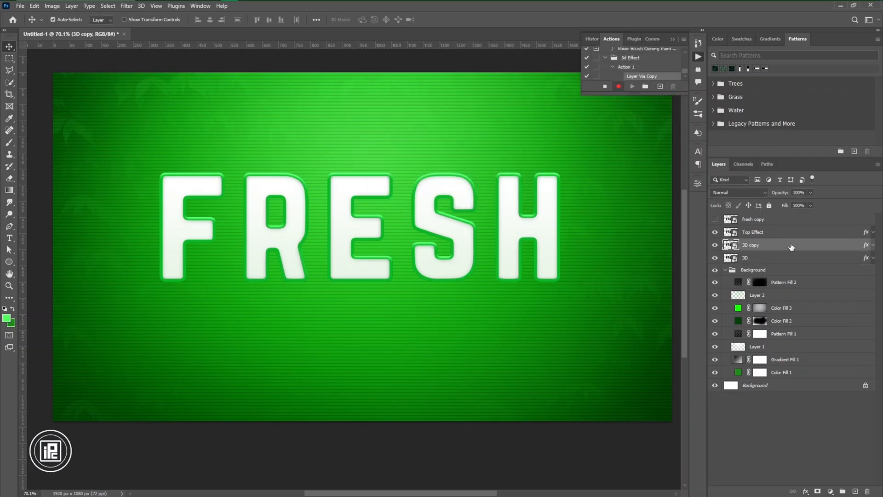
{"action": "key", "text": "ctrl+bracketleft"}
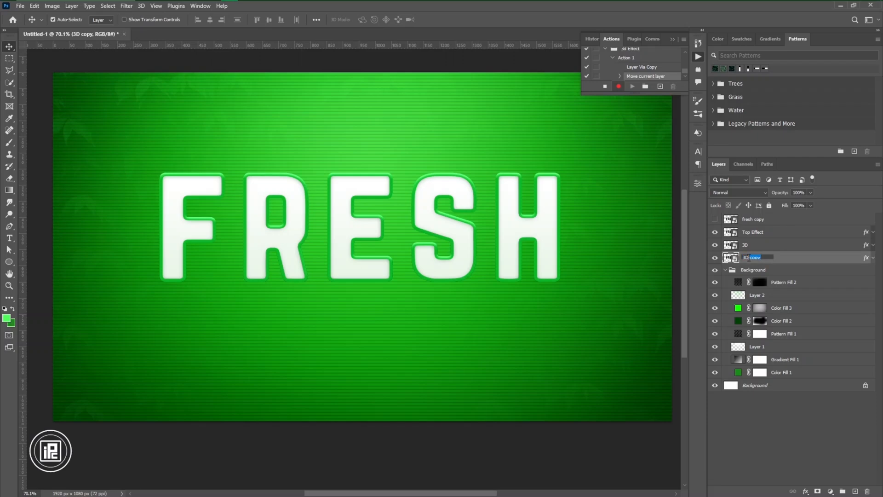
{"action": "type", "text": "1"}
{"action": "key", "text": "Return"}
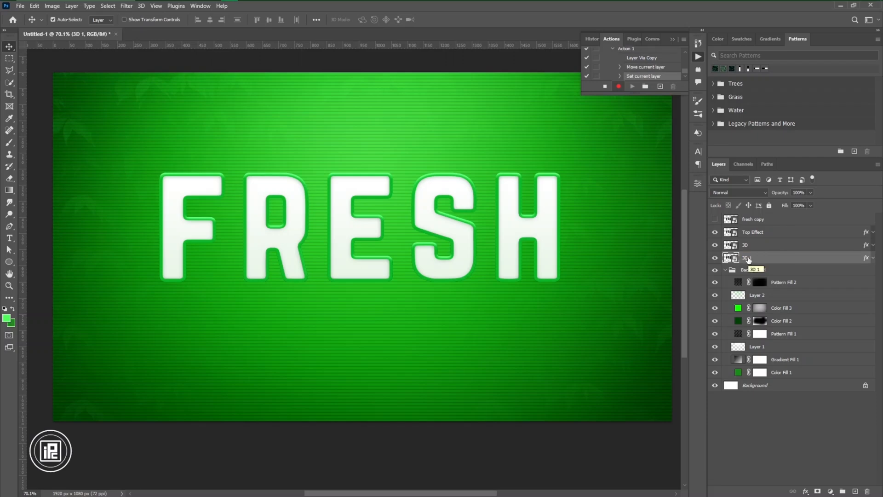
{"action": "key", "text": "ctrl+t"}
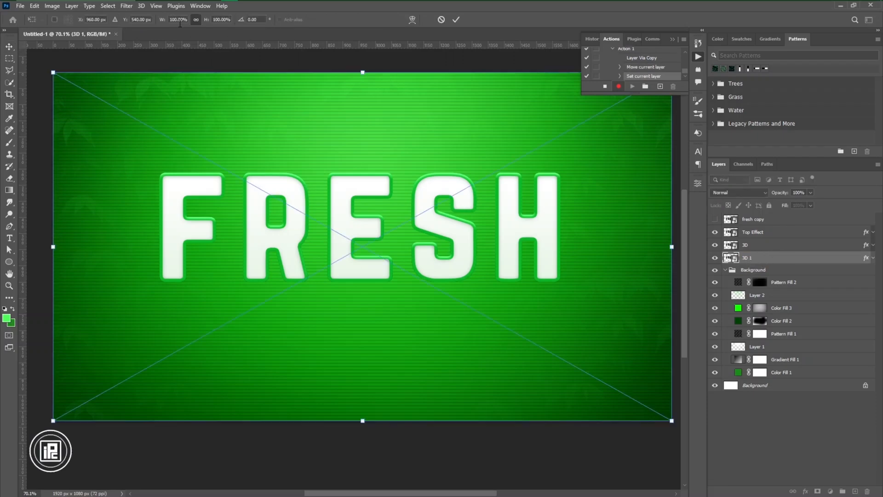
{"action": "type", "text": "0"}
{"action": "key", "text": "Return"}
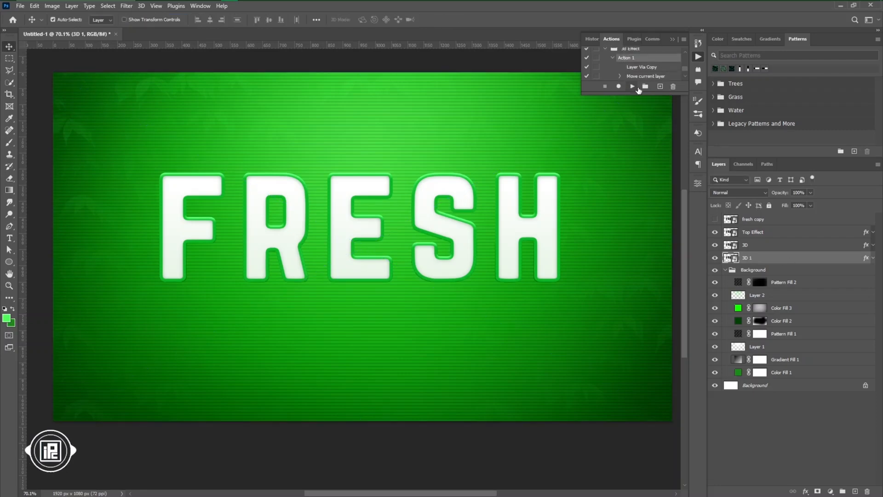
Step: Run the action six times to stack 3D 1 copies into extrusion depth
{"action": "left_click", "coordinate": [633, 86]}
{"action": "left_click", "coordinate": [634, 87]}
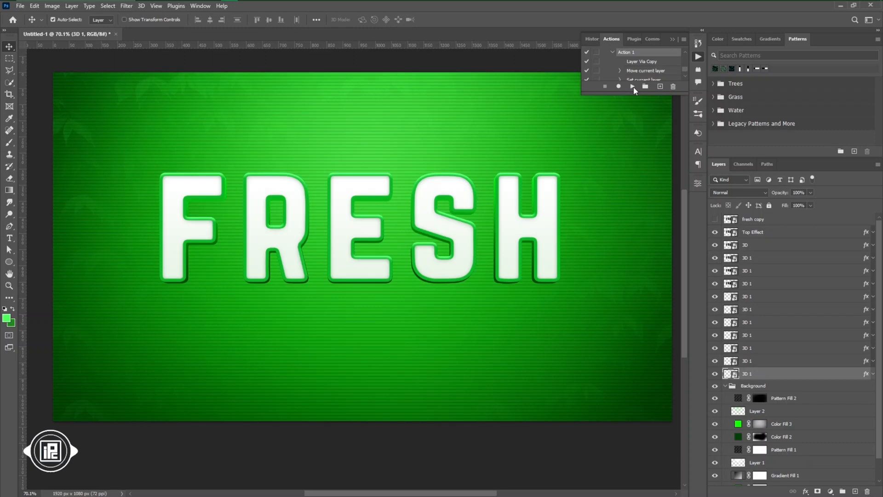
{"action": "left_click", "coordinate": [634, 87]}
{"action": "left_click", "coordinate": [635, 87]}
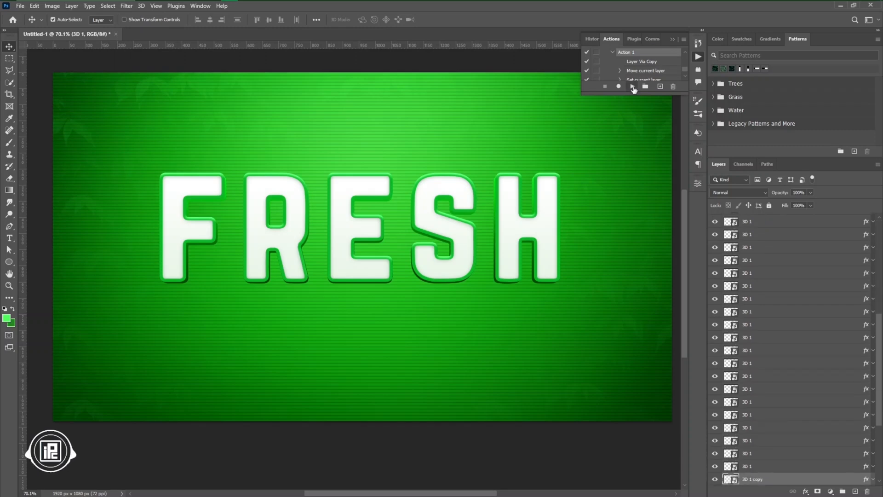
{"action": "left_click", "coordinate": [634, 87]}
{"action": "left_click", "coordinate": [634, 88]}
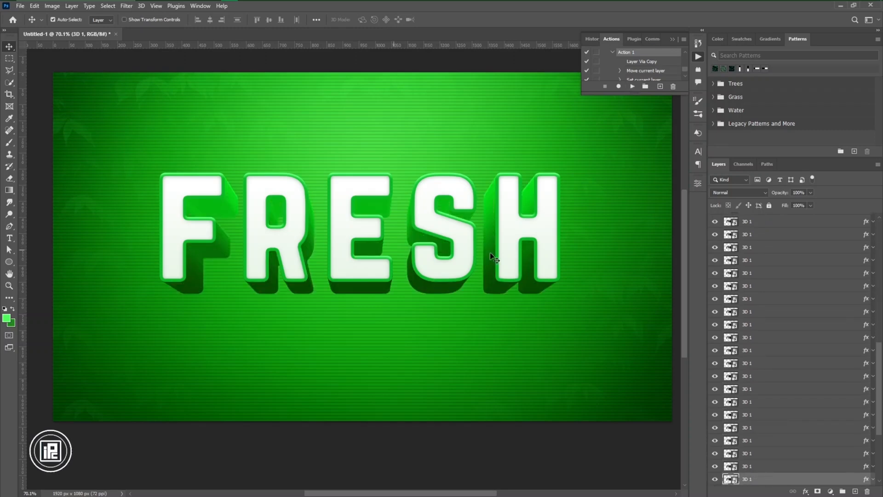
{"action": "scroll", "coordinate": [773, 390], "scroll_direction": "down", "scroll_amount": 3}
{"action": "scroll", "coordinate": [774, 345], "scroll_direction": "up", "scroll_amount": 8}
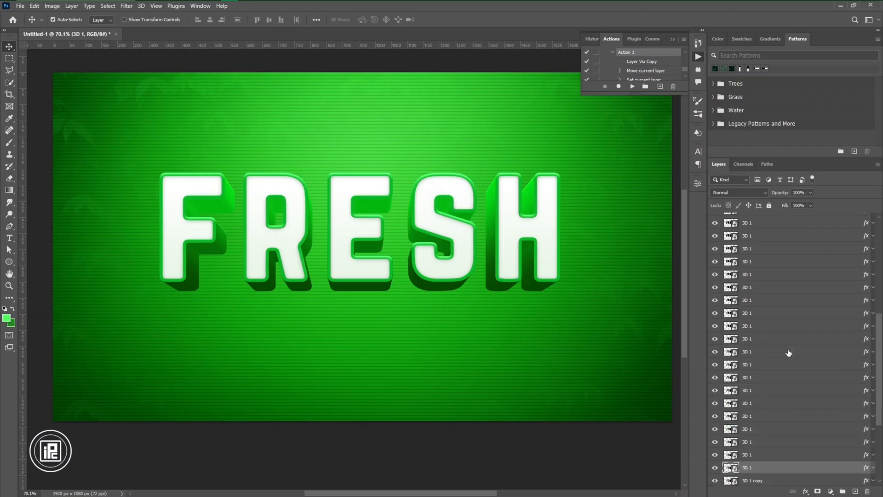
Step: Group the 3D 1 layers as '3D Depth' and select the 3D 1 copy layer
{"action": "key", "text": "ctrl+g"}
{"action": "double_click", "coordinate": [749, 257]}
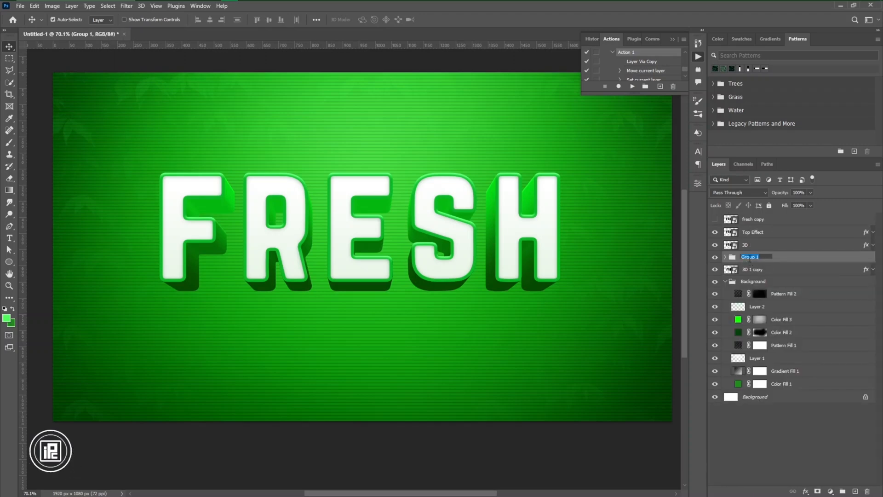
{"action": "type", "text": "3D Depth"}
{"action": "key", "text": "Return"}
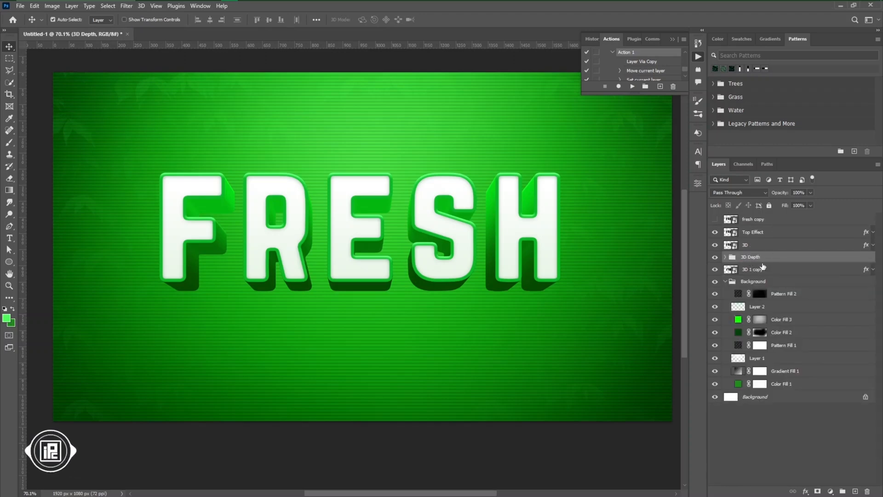
{"action": "left_click", "coordinate": [769, 269]}
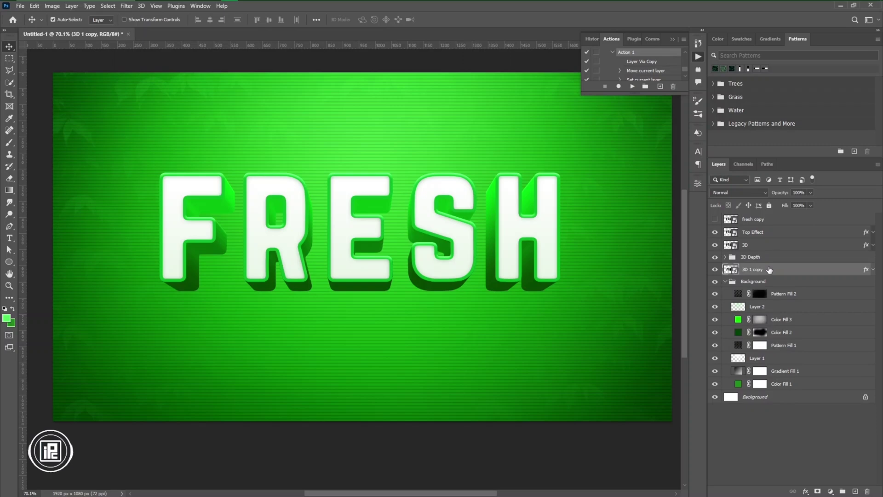
Step: Enable four drop shadows on 3D 1 copy and make the first one green and larger
{"action": "double_click", "coordinate": [864, 270]}
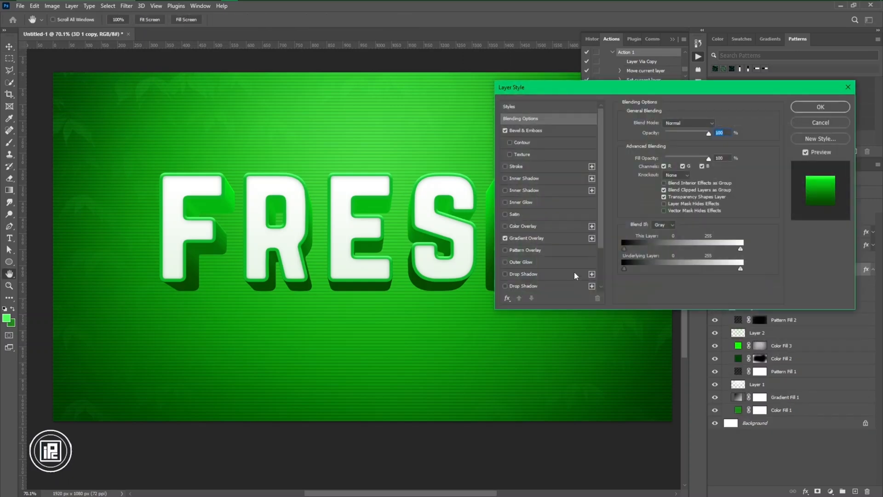
{"action": "scroll", "coordinate": [556, 255], "scroll_direction": "down", "scroll_amount": 3}
{"action": "left_click", "coordinate": [528, 225]}
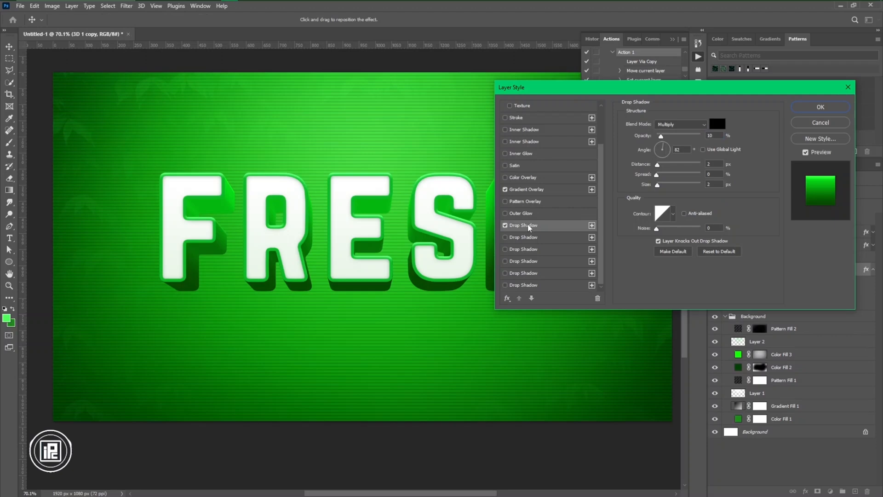
{"action": "left_click", "coordinate": [506, 237]}
{"action": "left_click", "coordinate": [505, 261]}
{"action": "left_click", "coordinate": [505, 272]}
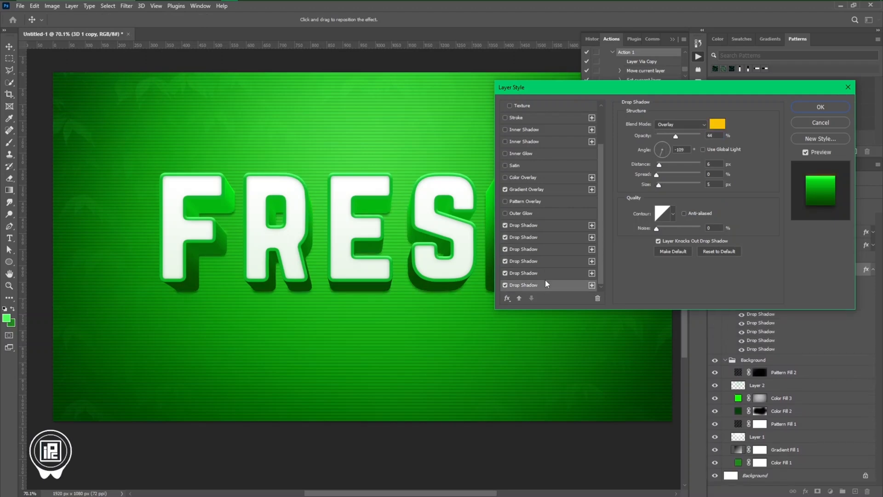
{"action": "left_click", "coordinate": [718, 124]}
{"action": "left_click", "coordinate": [601, 194]}
{"action": "key", "text": "Return"}
{"action": "left_click_drag", "start_coordinate": [660, 185], "coordinate": [665, 183]}
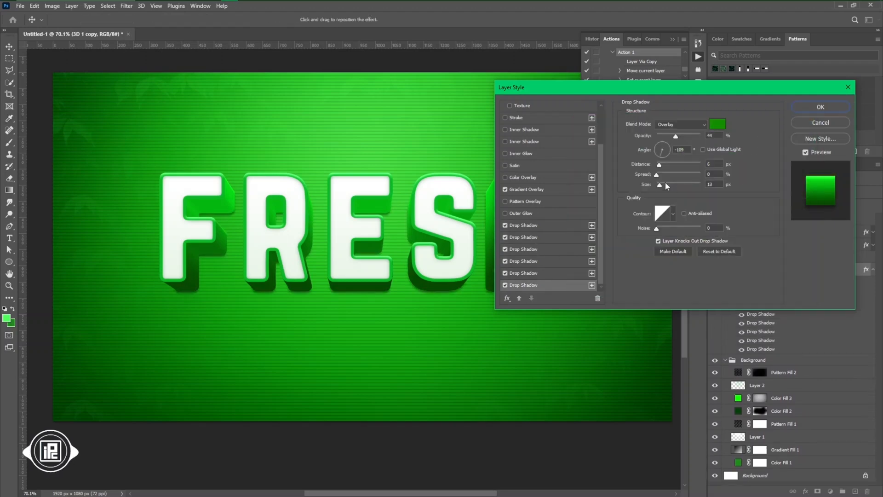
Step: Delete an extra drop shadow and set another to Multiply blending at size 16
{"action": "left_click", "coordinate": [525, 273]}
{"action": "left_click", "coordinate": [598, 299]}
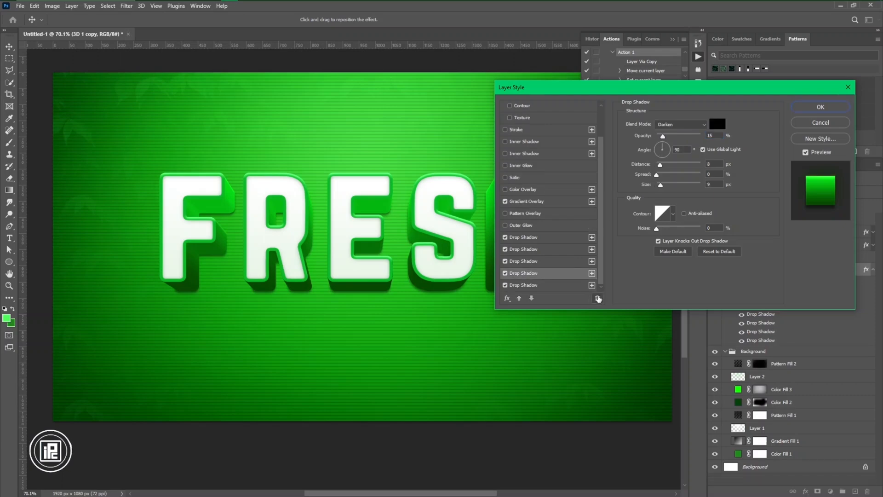
{"action": "left_click", "coordinate": [523, 261]}
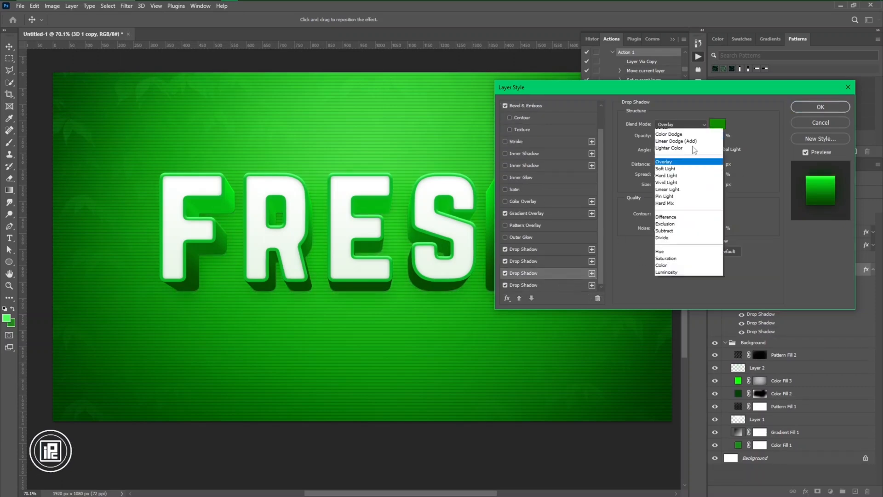
{"action": "key", "text": "Escape"}
{"action": "left_click_drag", "start_coordinate": [666, 185], "coordinate": [663, 185]}
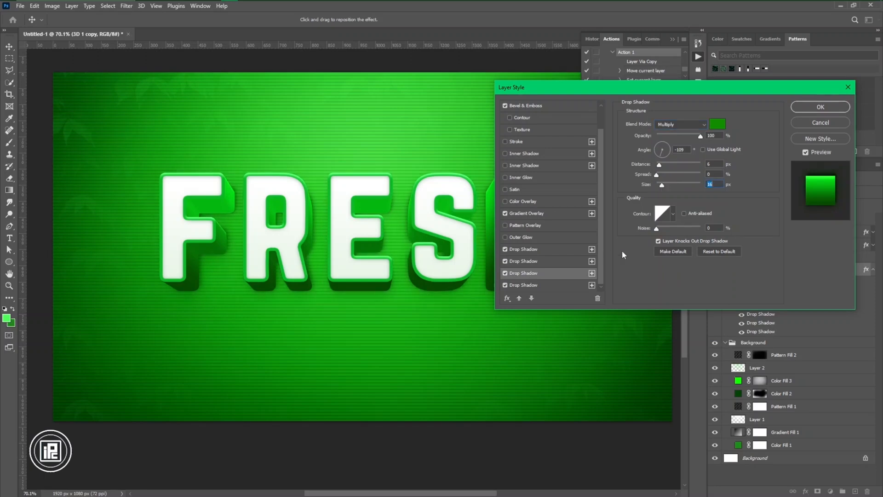
Step: Add two more drop shadows, making the new one much larger, green and Soft Light
{"action": "left_click", "coordinate": [591, 285]}
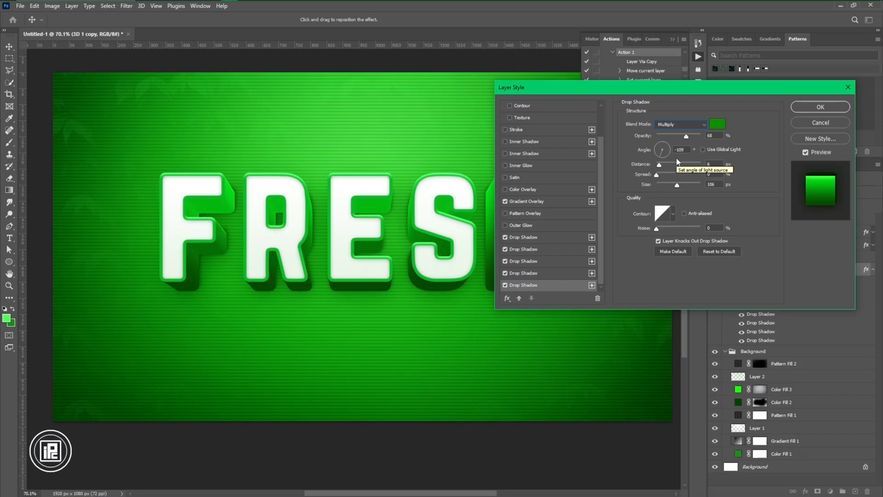
{"action": "left_click", "coordinate": [591, 286]}
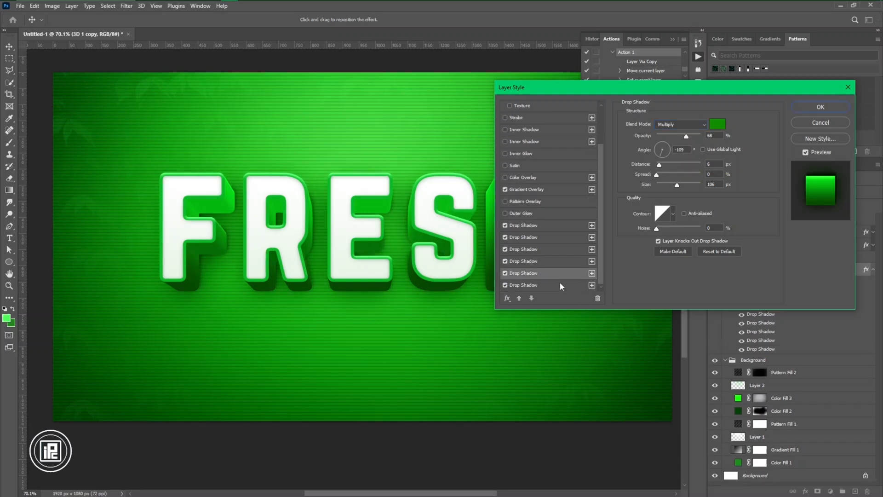
{"action": "left_click_drag", "start_coordinate": [677, 185], "coordinate": [688, 185]}
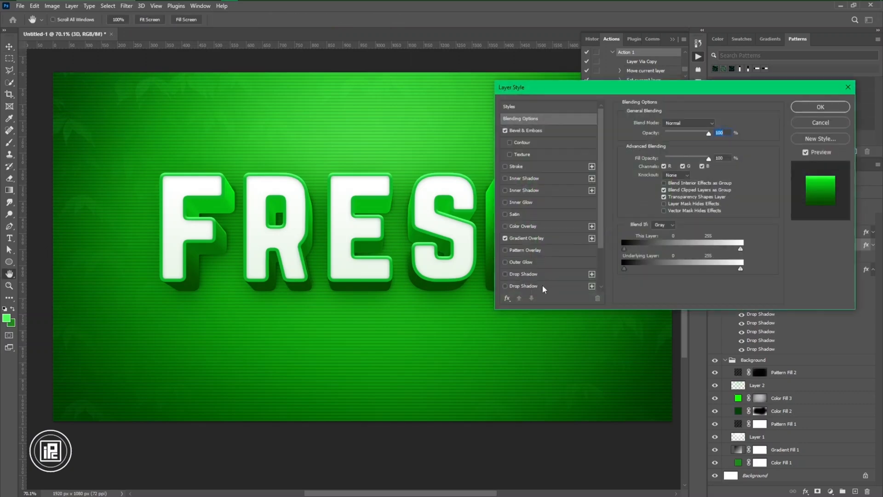
{"action": "left_click", "coordinate": [718, 124]}
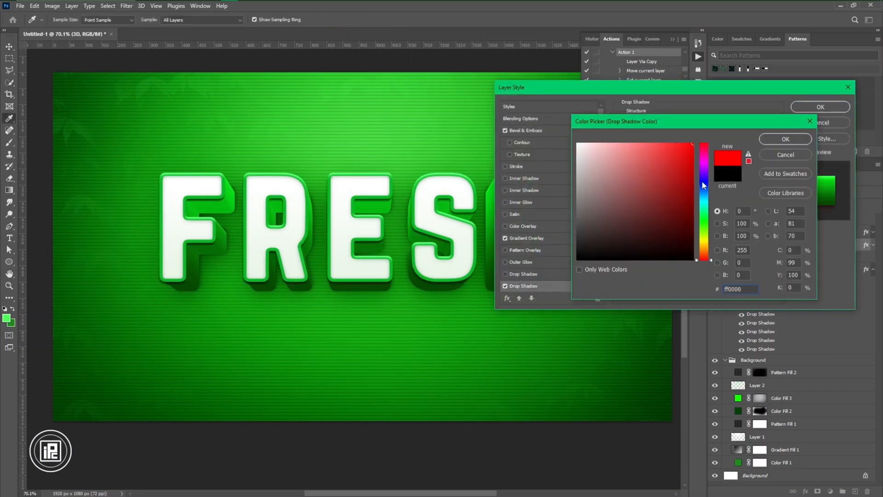
{"action": "left_click", "coordinate": [691, 146]}
{"action": "left_click", "coordinate": [786, 139]}
{"action": "left_click", "coordinate": [680, 124]}
{"action": "left_click", "coordinate": [680, 166]}
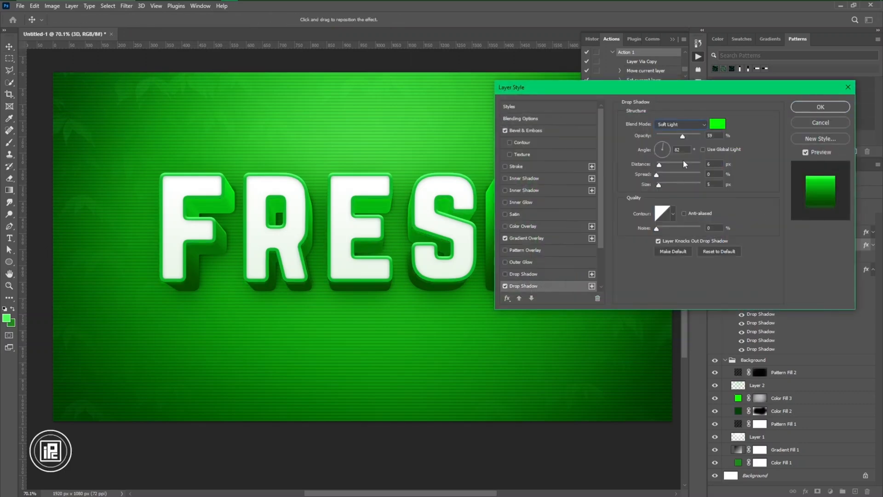
Step: Switch that shadow to Overlay with a darker green and adjusted size, then apply the styles
{"action": "left_click", "coordinate": [718, 125]}
{"action": "left_click", "coordinate": [785, 139]}
{"action": "left_click", "coordinate": [679, 124]}
{"action": "left_click", "coordinate": [680, 159]}
{"action": "left_click_drag", "start_coordinate": [663, 185], "coordinate": [658, 187]}
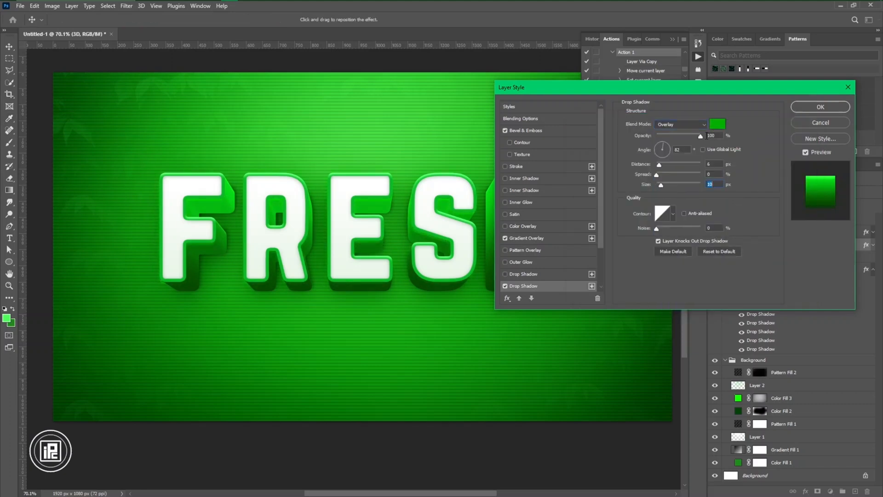
{"action": "left_click", "coordinate": [718, 124]}
{"action": "left_click", "coordinate": [693, 198]}
{"action": "left_click", "coordinate": [786, 138]}
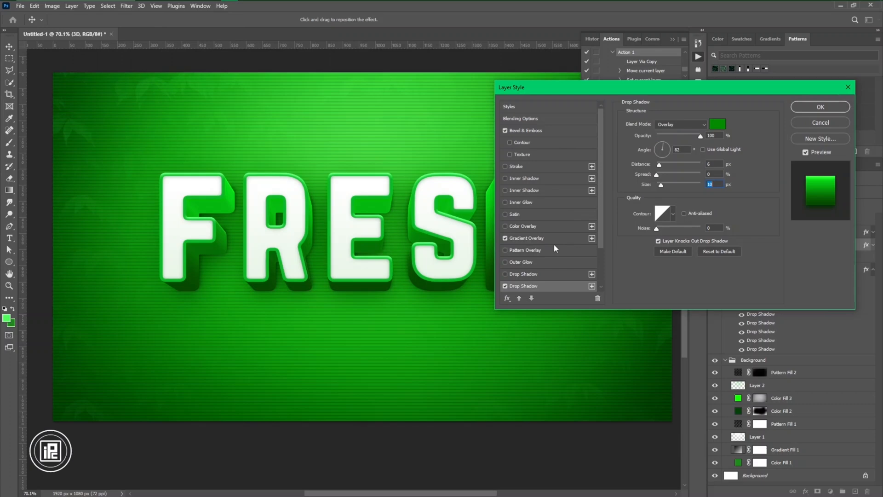
{"action": "left_click", "coordinate": [820, 107]}
Step: Tint the Top Effect gradient overlay stop light green (dce6db)
{"action": "left_click", "coordinate": [715, 233]}
{"action": "left_click", "coordinate": [808, 237]}
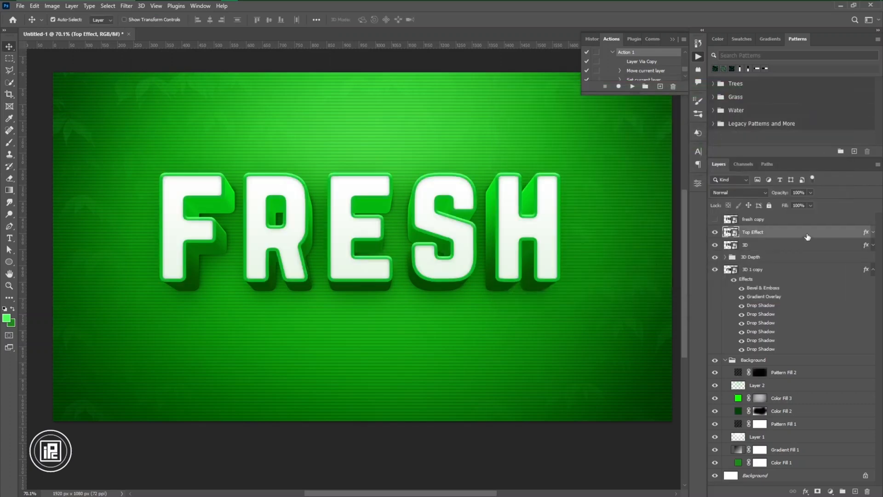
{"action": "double_click", "coordinate": [808, 237]}
{"action": "left_click", "coordinate": [527, 238]}
{"action": "left_click", "coordinate": [656, 238]}
{"action": "double_click", "coordinate": [564, 249]}
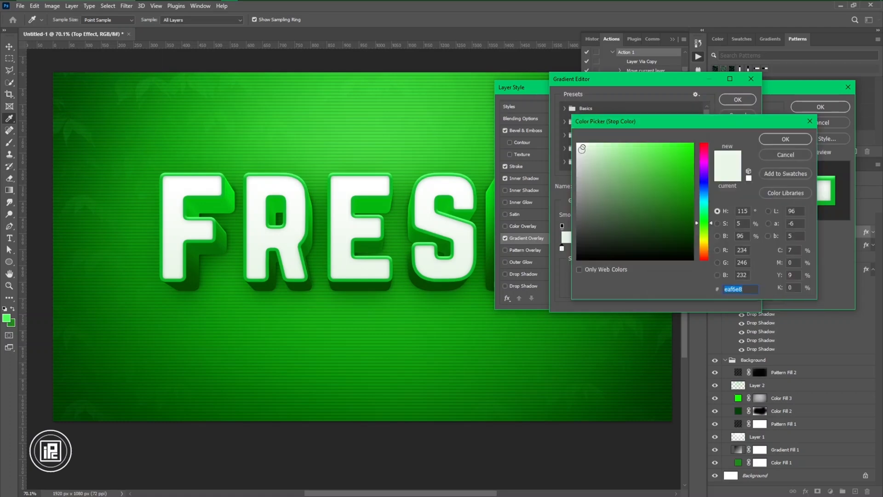
{"action": "type", "text": "dce6db"}
{"action": "key", "text": "Return"}
{"action": "key", "text": "Return"}
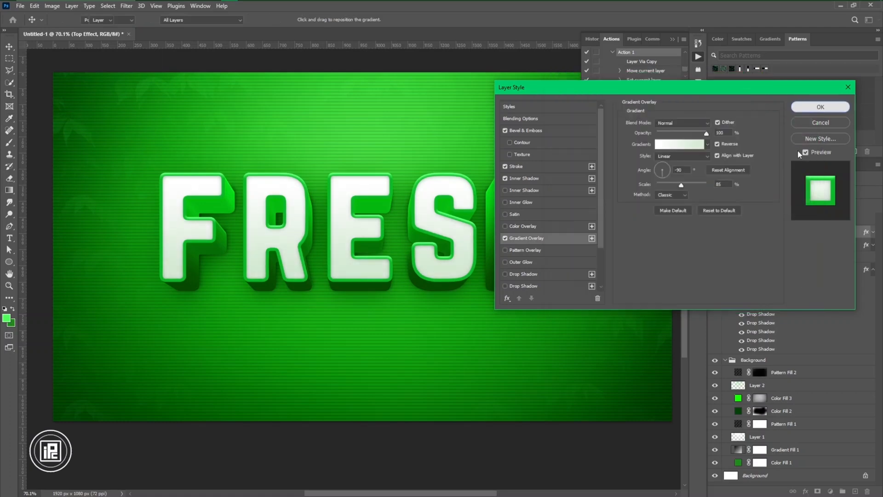
{"action": "key", "text": "Return"}
Step: Duplicate Top Effect and give the copy a larger inner bevel with inner shadow turned off
{"action": "key", "text": "ctrl+j"}
{"action": "double_click", "coordinate": [794, 232]}
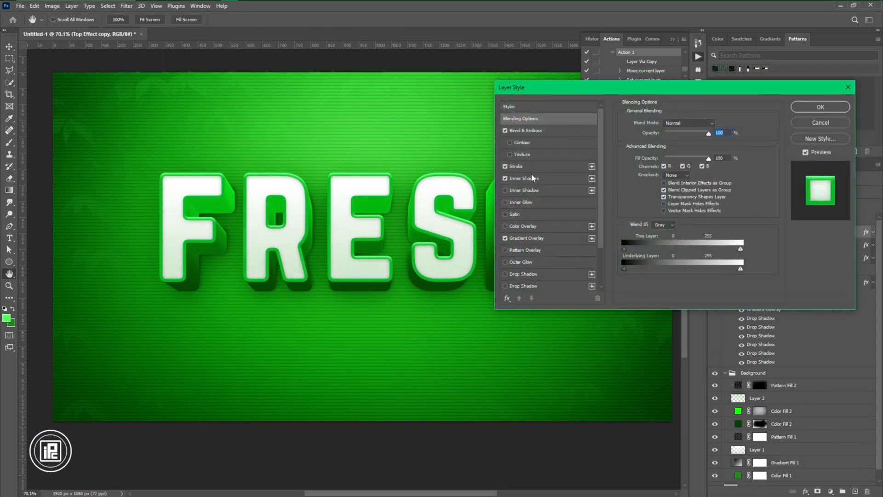
{"action": "left_click", "coordinate": [505, 201]}
{"action": "left_click", "coordinate": [504, 166]}
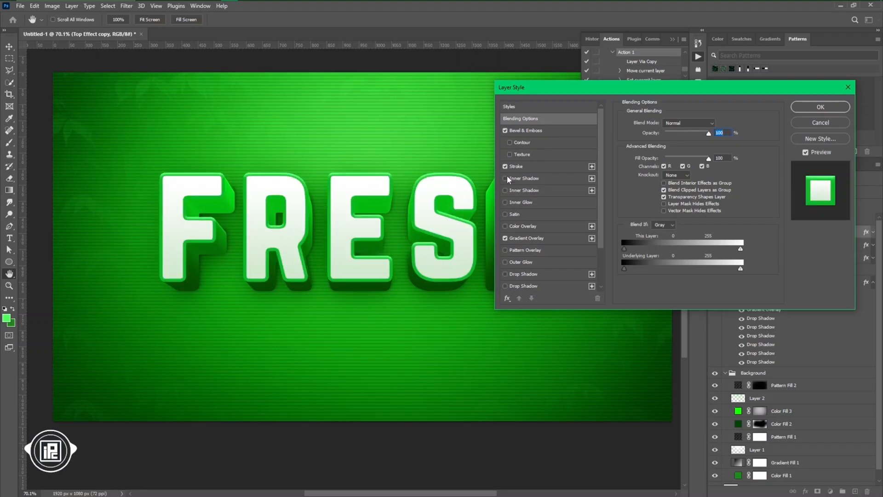
{"action": "left_click", "coordinate": [526, 131]}
{"action": "left_click", "coordinate": [680, 123]}
{"action": "left_click", "coordinate": [673, 137]}
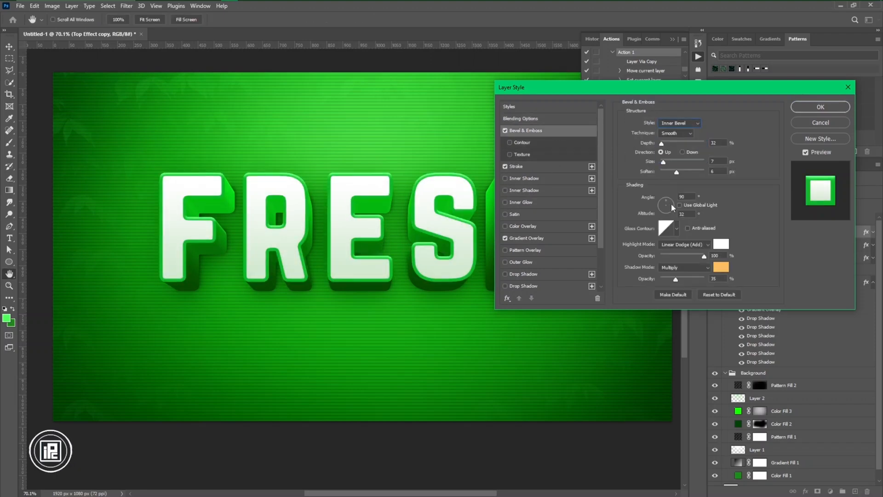
{"action": "mouse_move", "coordinate": [676, 162]}
{"action": "left_mouse_down"}
{"action": "mouse_move", "coordinate": [705, 172]}
{"action": "mouse_move", "coordinate": [677, 162]}
{"action": "left_mouse_up"}
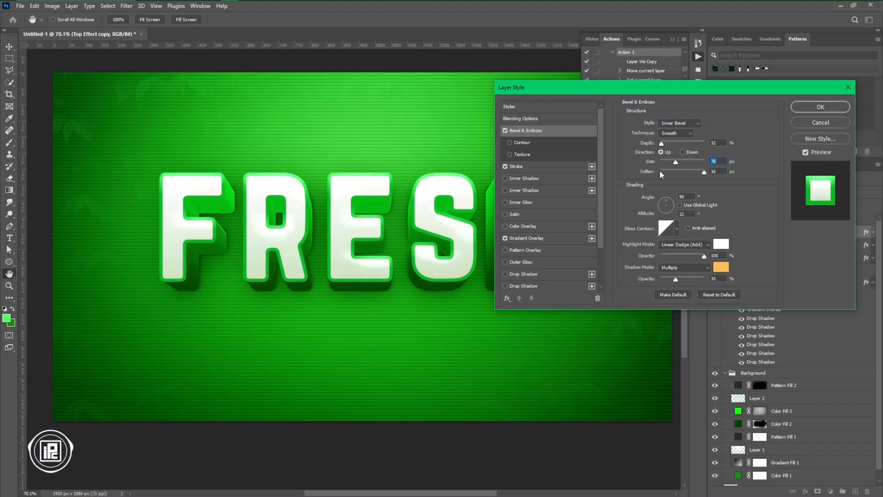
{"action": "left_click", "coordinate": [525, 250]}
{"action": "left_click", "coordinate": [516, 167]}
{"action": "left_click", "coordinate": [821, 106]}
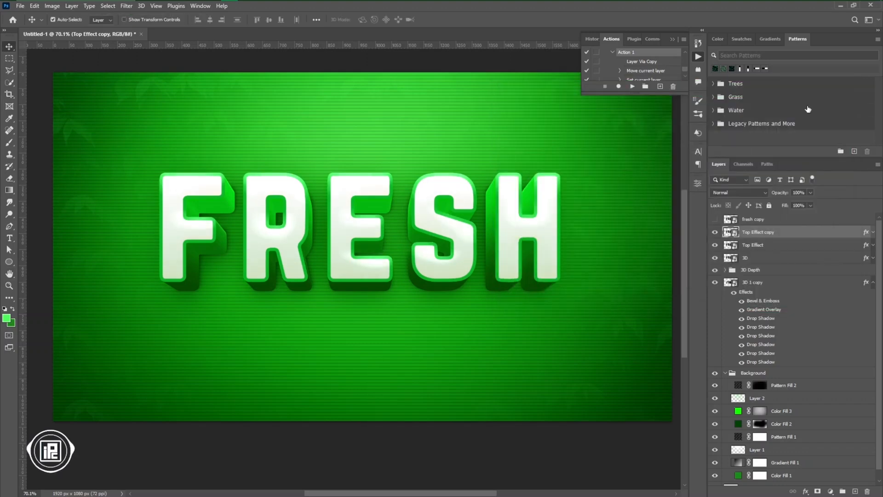